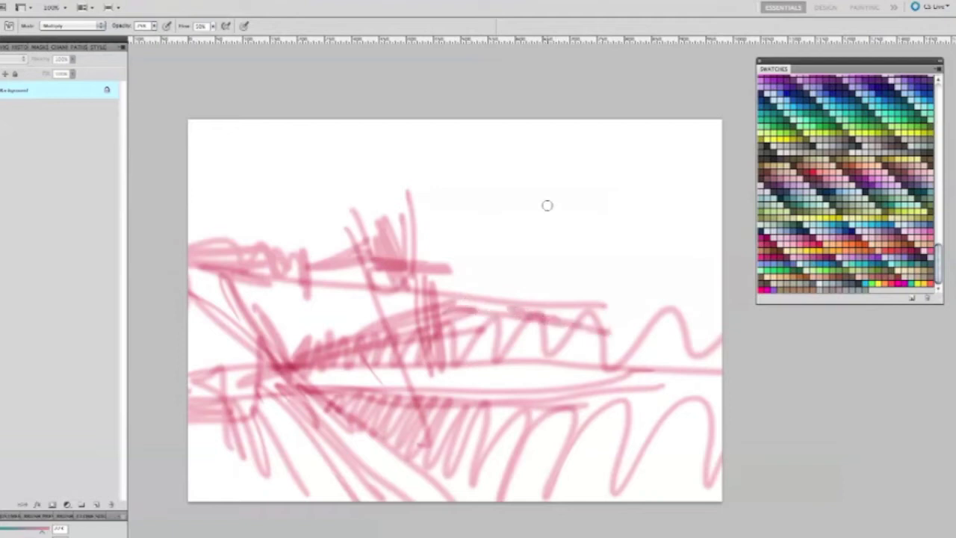
- Add translucent pink strokes for the upper-right roofline, the darkened terrace diagonal, the left-edge mass and the shaded foreground block
{"action": "left_click_drag", "start_coordinate": [556, 187], "coordinate": [722, 195]}
{"action": "left_click_drag", "start_coordinate": [404, 305], "coordinate": [301, 362]}
{"action": "left_click_drag", "start_coordinate": [193, 354], "coordinate": [224, 377]}
{"action": "mouse_move", "coordinate": [373, 478]}
{"action": "left_mouse_down"}
{"action": "mouse_move", "coordinate": [598, 452]}
{"action": "mouse_move", "coordinate": [336, 471]}
{"action": "mouse_move", "coordinate": [482, 481]}
{"action": "mouse_move", "coordinate": [617, 469]}
{"action": "mouse_move", "coordinate": [651, 451]}
{"action": "mouse_move", "coordinate": [583, 499]}
{"action": "mouse_move", "coordinate": [396, 489]}
{"action": "left_mouse_up"}
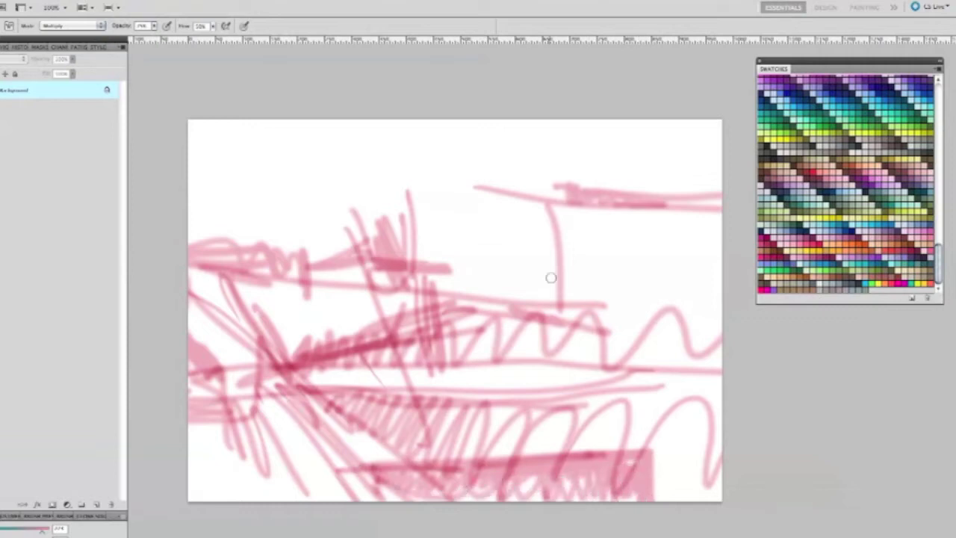
- Paint three leaf-shaped trees of increasing height behind the terrace in olive green, teal and dark olive
{"action": "mouse_move", "coordinate": [482, 321]}
{"action": "left_mouse_down"}
{"action": "mouse_move", "coordinate": [502, 222]}
{"action": "mouse_move", "coordinate": [490, 325]}
{"action": "left_mouse_up"}
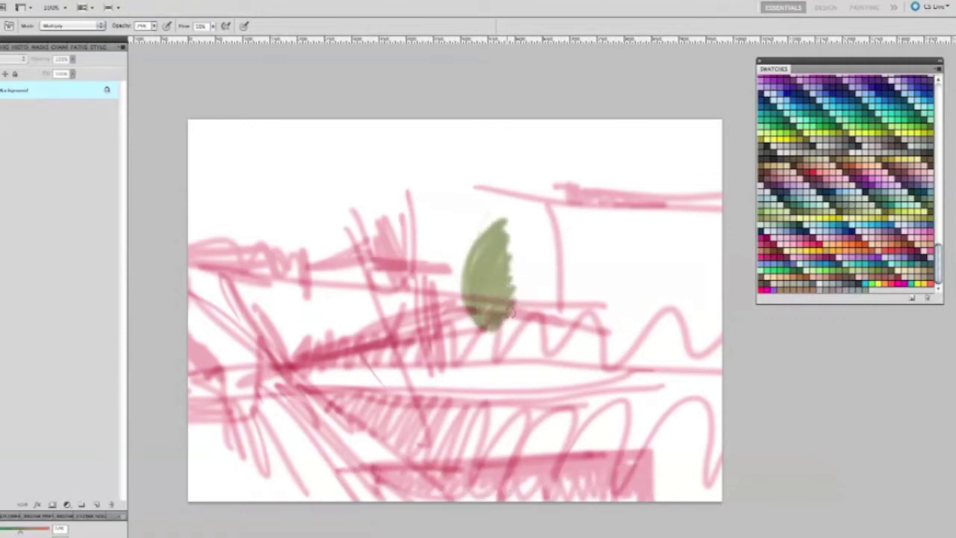
{"action": "mouse_move", "coordinate": [523, 208]}
{"action": "left_mouse_down"}
{"action": "mouse_move", "coordinate": [522, 294]}
{"action": "mouse_move", "coordinate": [510, 255]}
{"action": "mouse_move", "coordinate": [533, 278]}
{"action": "mouse_move", "coordinate": [549, 340]}
{"action": "left_mouse_up"}
{"action": "mouse_move", "coordinate": [626, 133]}
{"action": "left_mouse_down"}
{"action": "mouse_move", "coordinate": [620, 302]}
{"action": "mouse_move", "coordinate": [597, 149]}
{"action": "mouse_move", "coordinate": [642, 284]}
{"action": "mouse_move", "coordinate": [631, 362]}
{"action": "left_mouse_up"}
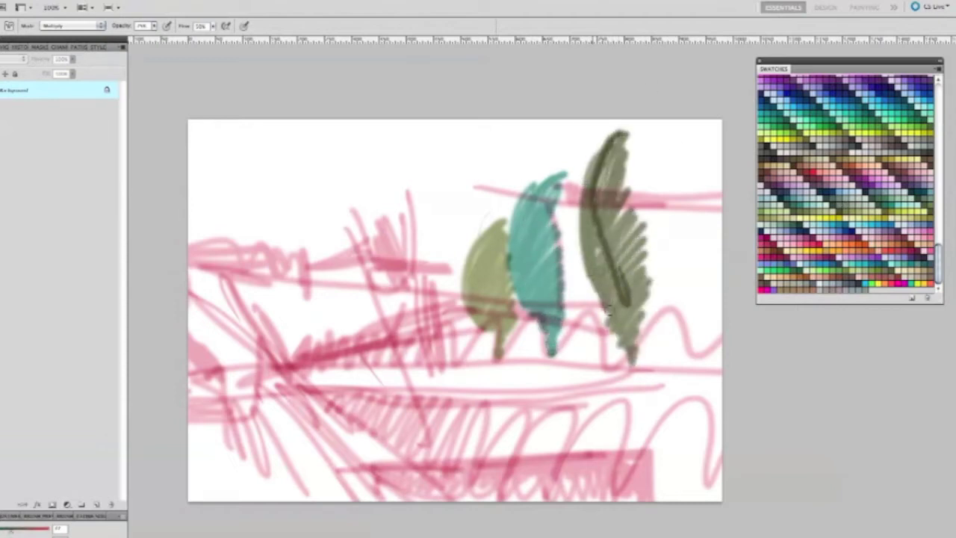
- Pick a bright green swatch and paint bushes around the tree bases and at the right edge, plus an edge accent on the tallest tree
{"action": "left_click_drag", "start_coordinate": [881, 70], "coordinate": [852, 73]}
{"action": "left_click_drag", "start_coordinate": [909, 265], "coordinate": [908, 200]}
{"action": "left_click", "coordinate": [762, 221]}
{"action": "mouse_move", "coordinate": [668, 287]}
{"action": "left_mouse_down"}
{"action": "mouse_move", "coordinate": [652, 317]}
{"action": "mouse_move", "coordinate": [663, 300]}
{"action": "mouse_move", "coordinate": [714, 299]}
{"action": "mouse_move", "coordinate": [689, 312]}
{"action": "mouse_move", "coordinate": [699, 346]}
{"action": "mouse_move", "coordinate": [716, 295]}
{"action": "left_mouse_up"}
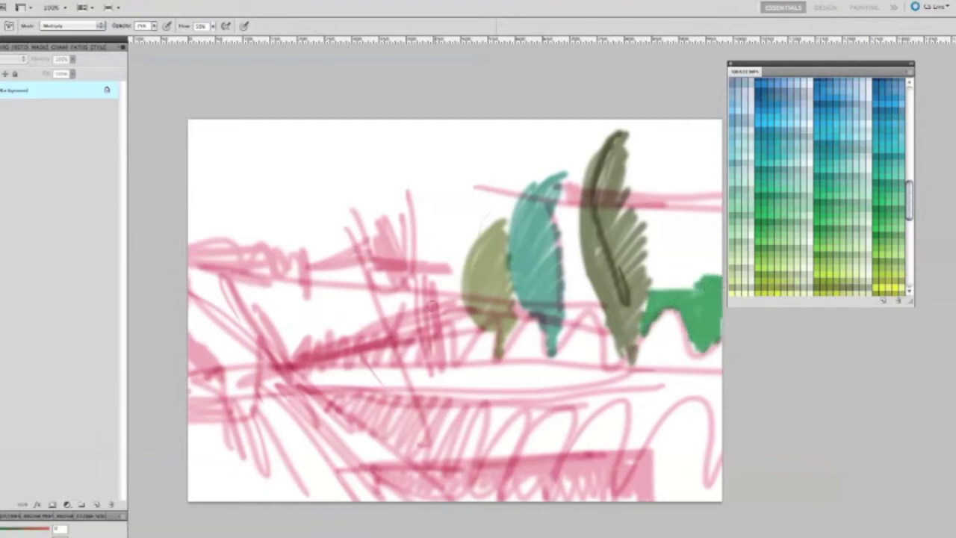
{"action": "left_click_drag", "start_coordinate": [471, 312], "coordinate": [457, 334]}
{"action": "left_click_drag", "start_coordinate": [524, 315], "coordinate": [511, 338]}
{"action": "mouse_move", "coordinate": [561, 306]}
{"action": "left_mouse_down"}
{"action": "mouse_move", "coordinate": [566, 336]}
{"action": "mouse_move", "coordinate": [597, 306]}
{"action": "left_mouse_up"}
{"action": "left_click_drag", "start_coordinate": [627, 152], "coordinate": [643, 251]}
- Choose a near-black colour and draw the trunks and branches of the teal tree and the tallest tree
{"action": "left_click_drag", "start_coordinate": [909, 205], "coordinate": [909, 269]}
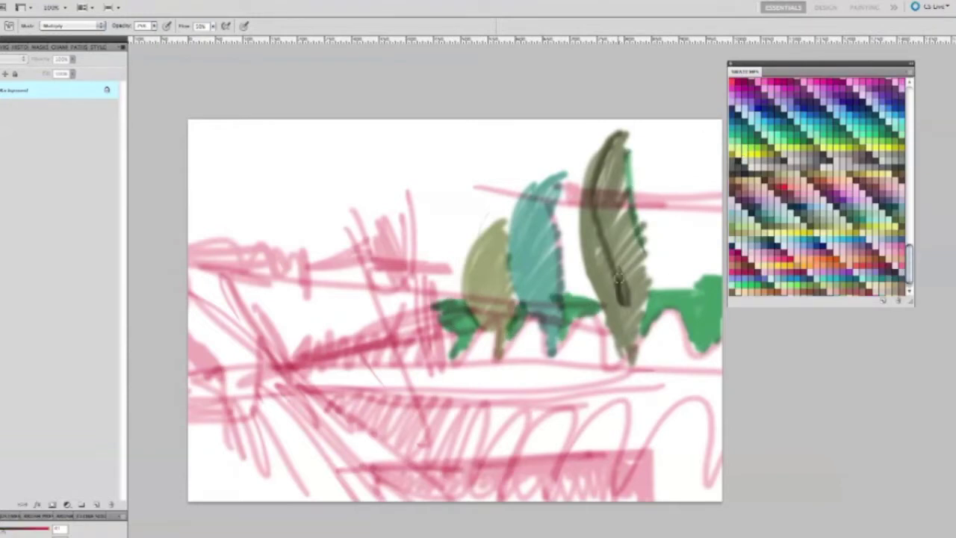
{"action": "left_click_drag", "start_coordinate": [619, 276], "coordinate": [618, 367]}
{"action": "left_click_drag", "start_coordinate": [603, 271], "coordinate": [644, 235]}
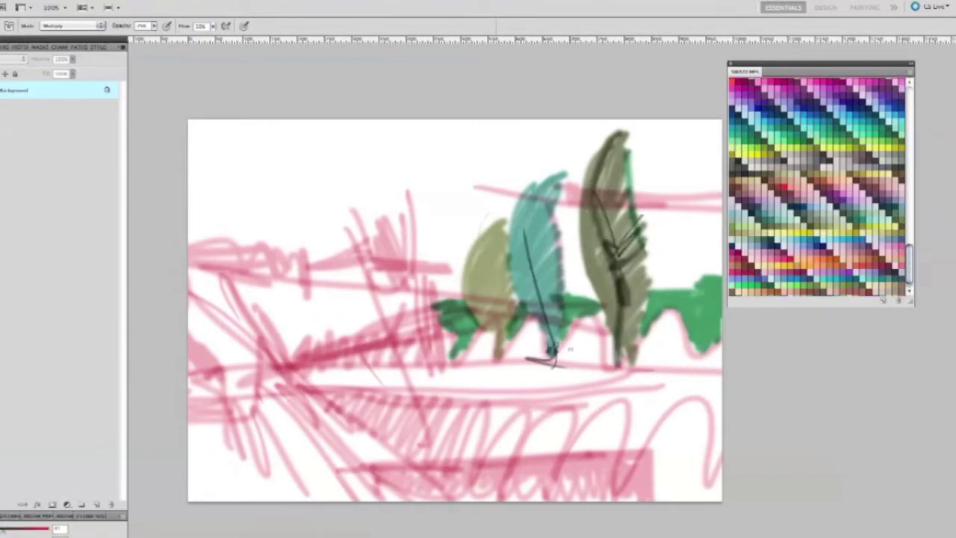
- Sketch the terrace in black with a horizontal deck line, a row of crossing vertical posts and a lower edge
{"action": "left_click_drag", "start_coordinate": [299, 366], "coordinate": [496, 364]}
{"action": "left_click_drag", "start_coordinate": [354, 349], "coordinate": [357, 399]}
{"action": "left_click_drag", "start_coordinate": [403, 333], "coordinate": [407, 400]}
{"action": "left_click_drag", "start_coordinate": [431, 328], "coordinate": [446, 418]}
{"action": "left_click_drag", "start_coordinate": [478, 329], "coordinate": [500, 457]}
{"action": "left_click_drag", "start_coordinate": [412, 382], "coordinate": [505, 397]}
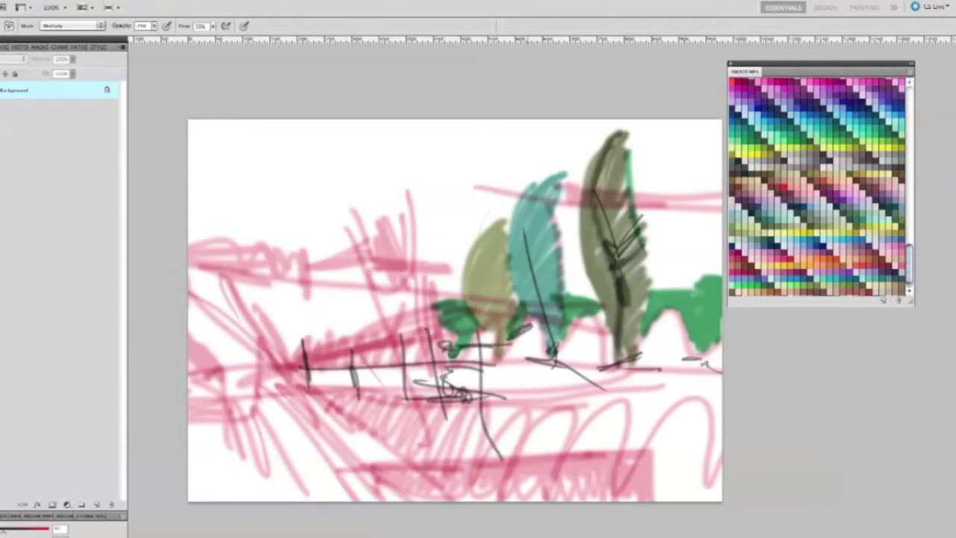
- Outline the building in black with its long flat roofline, the left window frame and the floor slab beneath it
{"action": "left_click_drag", "start_coordinate": [447, 262], "coordinate": [482, 278]}
{"action": "left_click_drag", "start_coordinate": [427, 251], "coordinate": [522, 248]}
{"action": "left_click_drag", "start_coordinate": [448, 261], "coordinate": [507, 259]}
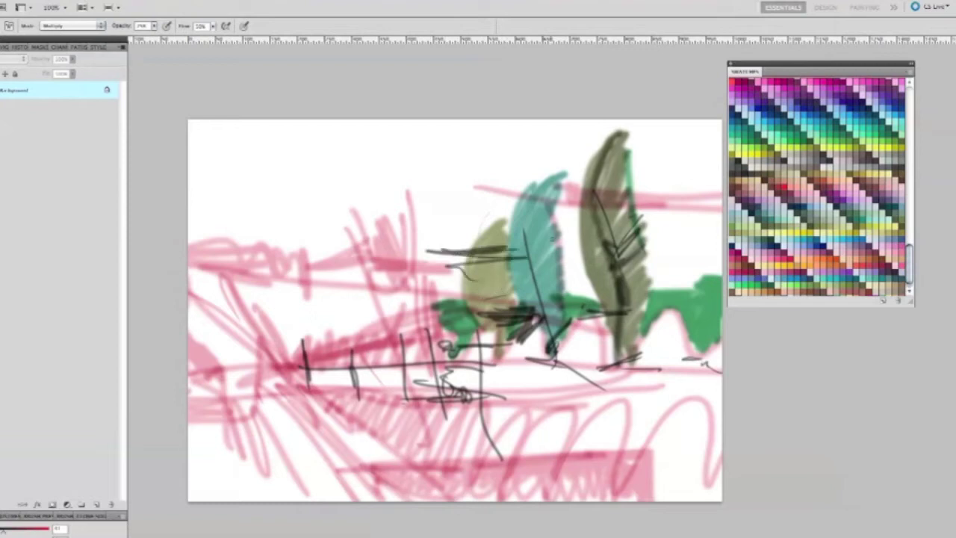
{"action": "left_click_drag", "start_coordinate": [325, 236], "coordinate": [347, 306]}
{"action": "mouse_move", "coordinate": [254, 250]}
{"action": "left_mouse_down"}
{"action": "mouse_move", "coordinate": [307, 263]}
{"action": "mouse_move", "coordinate": [296, 318]}
{"action": "left_mouse_up"}
{"action": "left_click_drag", "start_coordinate": [262, 314], "coordinate": [358, 334]}
{"action": "left_click_drag", "start_coordinate": [282, 326], "coordinate": [360, 336]}
- Draw the heavy black base line from the left edge and darken the slab and diagonal support near the trees
{"action": "left_click_drag", "start_coordinate": [281, 377], "coordinate": [289, 405]}
{"action": "left_click_drag", "start_coordinate": [189, 375], "coordinate": [339, 373]}
{"action": "left_click_drag", "start_coordinate": [190, 369], "coordinate": [391, 359]}
{"action": "left_click_drag", "start_coordinate": [345, 320], "coordinate": [501, 325]}
{"action": "left_click_drag", "start_coordinate": [453, 328], "coordinate": [489, 310]}
- Hatch black shadows below the terrace edge and down through the centre foreground
{"action": "left_click_drag", "start_coordinate": [576, 338], "coordinate": [556, 364]}
{"action": "mouse_move", "coordinate": [519, 404]}
{"action": "left_mouse_down"}
{"action": "mouse_move", "coordinate": [486, 442]}
{"action": "mouse_move", "coordinate": [478, 489]}
{"action": "left_mouse_up"}
{"action": "left_click_drag", "start_coordinate": [489, 452], "coordinate": [373, 500]}
{"action": "mouse_move", "coordinate": [436, 399]}
{"action": "left_mouse_down"}
{"action": "mouse_move", "coordinate": [370, 429]}
{"action": "mouse_move", "coordinate": [459, 388]}
{"action": "left_mouse_up"}
{"action": "left_click_drag", "start_coordinate": [387, 386], "coordinate": [505, 382]}
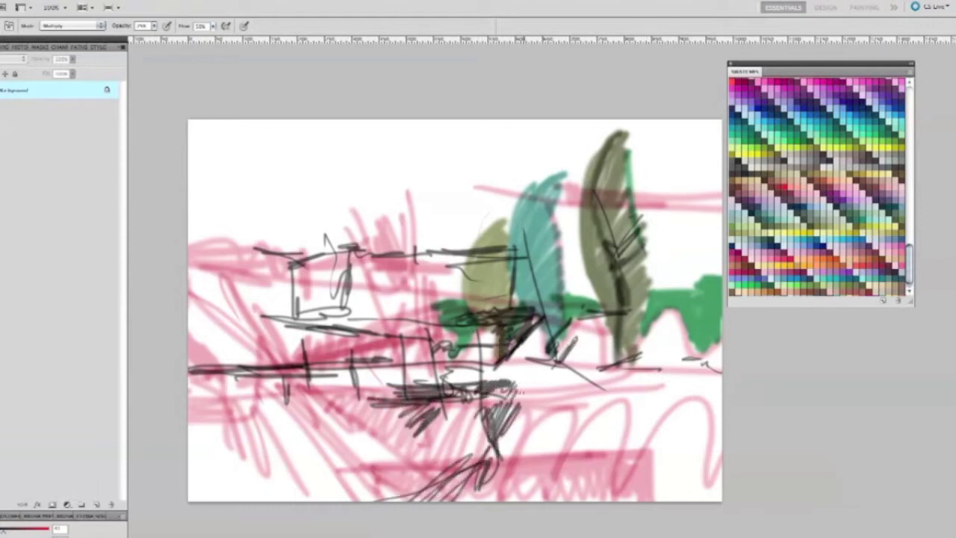
- Lighten the sketch in the pond area, foreground and parts of the roof with large semi-transparent eraser strokes, and return to the Brush
{"action": "key", "text": "e"}
{"action": "mouse_move", "coordinate": [415, 407]}
{"action": "left_mouse_down"}
{"action": "mouse_move", "coordinate": [427, 416]}
{"action": "mouse_move", "coordinate": [423, 424]}
{"action": "mouse_move", "coordinate": [334, 387]}
{"action": "left_mouse_up"}
{"action": "key", "text": "d"}
{"action": "mouse_move", "coordinate": [276, 381]}
{"action": "left_mouse_down"}
{"action": "mouse_move", "coordinate": [523, 388]}
{"action": "mouse_move", "coordinate": [463, 441]}
{"action": "mouse_move", "coordinate": [388, 381]}
{"action": "left_mouse_up"}
{"action": "left_click_drag", "start_coordinate": [619, 351], "coordinate": [523, 464]}
{"action": "mouse_move", "coordinate": [341, 478]}
{"action": "left_mouse_down"}
{"action": "mouse_move", "coordinate": [218, 429]}
{"action": "mouse_move", "coordinate": [242, 399]}
{"action": "left_mouse_up"}
{"action": "left_click_drag", "start_coordinate": [262, 270], "coordinate": [285, 267]}
{"action": "mouse_move", "coordinate": [351, 233]}
{"action": "left_mouse_down"}
{"action": "mouse_move", "coordinate": [374, 216]}
{"action": "mouse_move", "coordinate": [435, 214]}
{"action": "left_mouse_up"}
{"action": "key", "text": "b"}
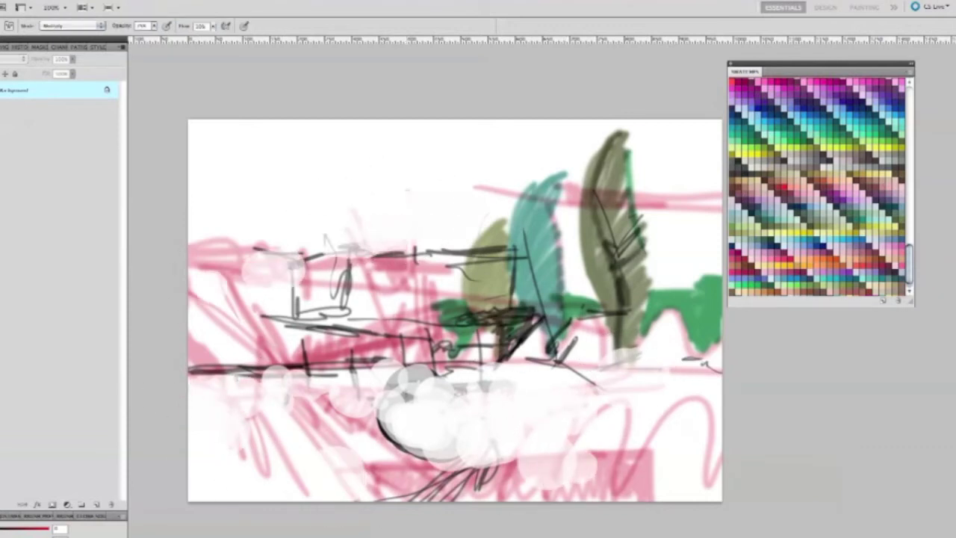
- Outline a flat boulder in the erased centre area, hatch its top and sides in black, and add loose plant marks beside it
{"action": "left_click", "coordinate": [518, 366], "text": "super"}
{"action": "left_click_drag", "start_coordinate": [366, 319], "coordinate": [326, 344]}
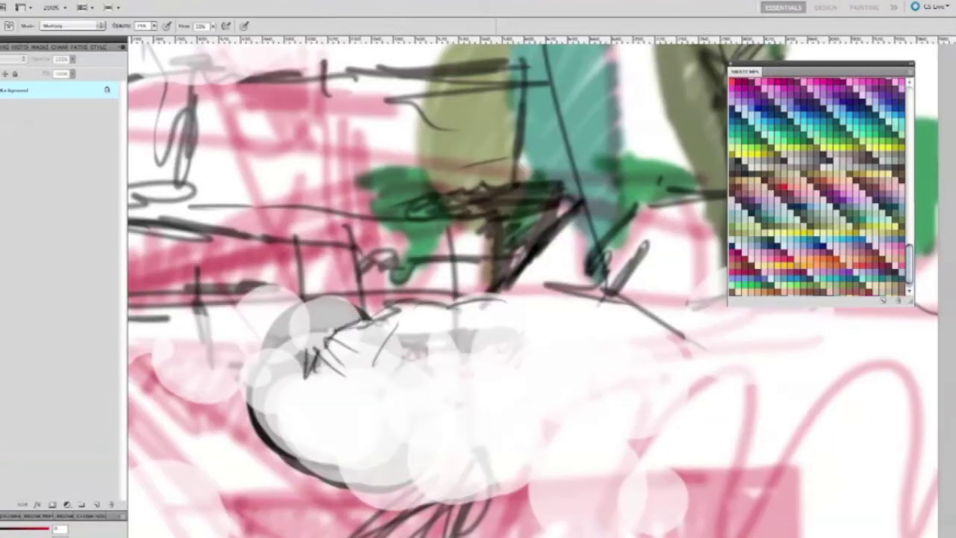
{"action": "left_click_drag", "start_coordinate": [475, 288], "coordinate": [475, 327]}
{"action": "left_click_drag", "start_coordinate": [637, 338], "coordinate": [673, 365]}
{"action": "left_click_drag", "start_coordinate": [548, 315], "coordinate": [651, 405]}
{"action": "left_click_drag", "start_coordinate": [608, 321], "coordinate": [635, 401]}
{"action": "left_click_drag", "start_coordinate": [467, 423], "coordinate": [618, 431]}
{"action": "mouse_move", "coordinate": [550, 428]}
{"action": "left_mouse_down"}
{"action": "mouse_move", "coordinate": [321, 396]}
{"action": "mouse_move", "coordinate": [526, 321]}
{"action": "left_mouse_up"}
{"action": "mouse_move", "coordinate": [413, 312]}
{"action": "left_mouse_down"}
{"action": "mouse_move", "coordinate": [500, 320]}
{"action": "mouse_move", "coordinate": [404, 321]}
{"action": "mouse_move", "coordinate": [448, 307]}
{"action": "mouse_move", "coordinate": [549, 317]}
{"action": "mouse_move", "coordinate": [412, 343]}
{"action": "left_mouse_up"}
{"action": "left_click_drag", "start_coordinate": [554, 317], "coordinate": [448, 376]}
{"action": "left_click_drag", "start_coordinate": [523, 336], "coordinate": [469, 387]}
{"action": "mouse_move", "coordinate": [539, 337]}
{"action": "left_mouse_down"}
{"action": "mouse_move", "coordinate": [536, 388]}
{"action": "mouse_move", "coordinate": [469, 415]}
{"action": "mouse_move", "coordinate": [412, 427]}
{"action": "mouse_move", "coordinate": [362, 406]}
{"action": "left_mouse_up"}
{"action": "key", "text": "super+Tab"}
{"action": "key", "text": "super+Tab"}
{"action": "key", "text": "super+Tab"}
{"action": "key", "text": "super+Tab"}
{"action": "key", "text": "super+Tab"}
{"action": "left_click", "coordinate": [136, 1]}
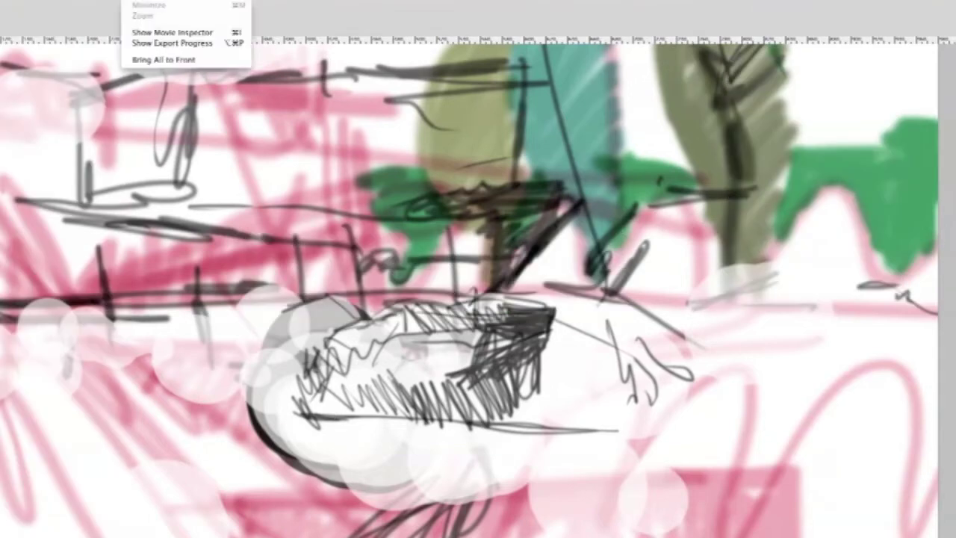
{"action": "left_click", "coordinate": [447, 378]}
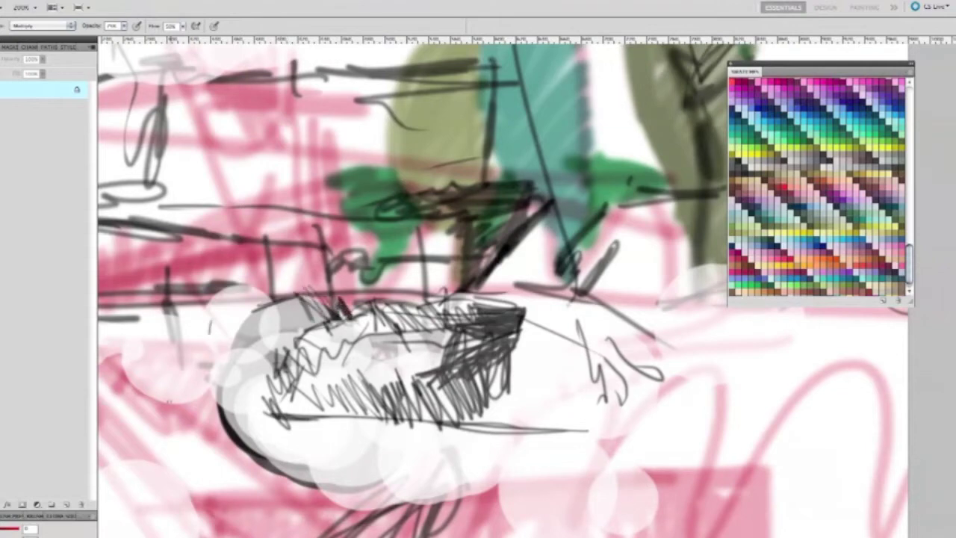
- Sketch the pond bank left of the boulder and a tangle of foliage along the lower-left foreground in thin black lines
{"action": "mouse_move", "coordinate": [195, 379]}
{"action": "left_mouse_down"}
{"action": "mouse_move", "coordinate": [268, 445]}
{"action": "mouse_move", "coordinate": [116, 373]}
{"action": "mouse_move", "coordinate": [566, 518]}
{"action": "left_mouse_up"}
{"action": "mouse_move", "coordinate": [422, 527]}
{"action": "left_mouse_down"}
{"action": "mouse_move", "coordinate": [302, 224]}
{"action": "mouse_move", "coordinate": [322, 251]}
{"action": "left_mouse_up"}
{"action": "mouse_move", "coordinate": [366, 202]}
{"action": "left_mouse_down"}
{"action": "mouse_move", "coordinate": [318, 250]}
{"action": "mouse_move", "coordinate": [300, 249]}
{"action": "left_mouse_up"}
{"action": "left_click_drag", "start_coordinate": [283, 253], "coordinate": [346, 382]}
{"action": "mouse_move", "coordinate": [260, 345]}
{"action": "left_mouse_down"}
{"action": "mouse_move", "coordinate": [339, 412]}
{"action": "mouse_move", "coordinate": [224, 440]}
{"action": "mouse_move", "coordinate": [403, 418]}
{"action": "mouse_move", "coordinate": [575, 425]}
{"action": "mouse_move", "coordinate": [673, 388]}
{"action": "left_mouse_up"}
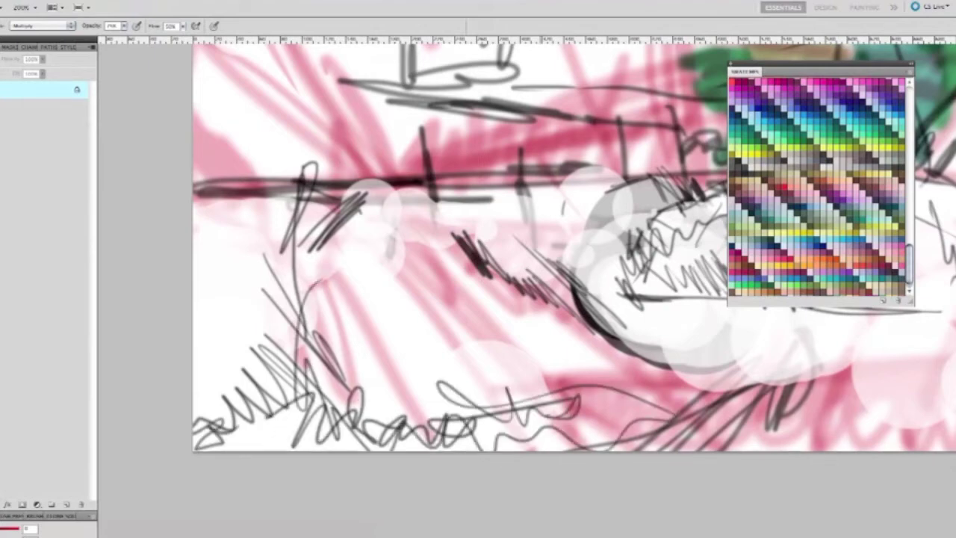
- Draw long leaf blades and reed strokes rising along the left edge of the foreground
{"action": "left_click_drag", "start_coordinate": [515, 247], "coordinate": [430, 381]}
{"action": "left_click_drag", "start_coordinate": [433, 299], "coordinate": [273, 366]}
{"action": "left_click_drag", "start_coordinate": [291, 329], "coordinate": [202, 224]}
{"action": "mouse_move", "coordinate": [201, 180]}
{"action": "left_mouse_down"}
{"action": "mouse_move", "coordinate": [297, 82]}
{"action": "mouse_move", "coordinate": [224, 292]}
{"action": "left_mouse_up"}
{"action": "left_click_drag", "start_coordinate": [302, 92], "coordinate": [336, 509]}
{"action": "left_click_drag", "start_coordinate": [226, 424], "coordinate": [382, 515]}
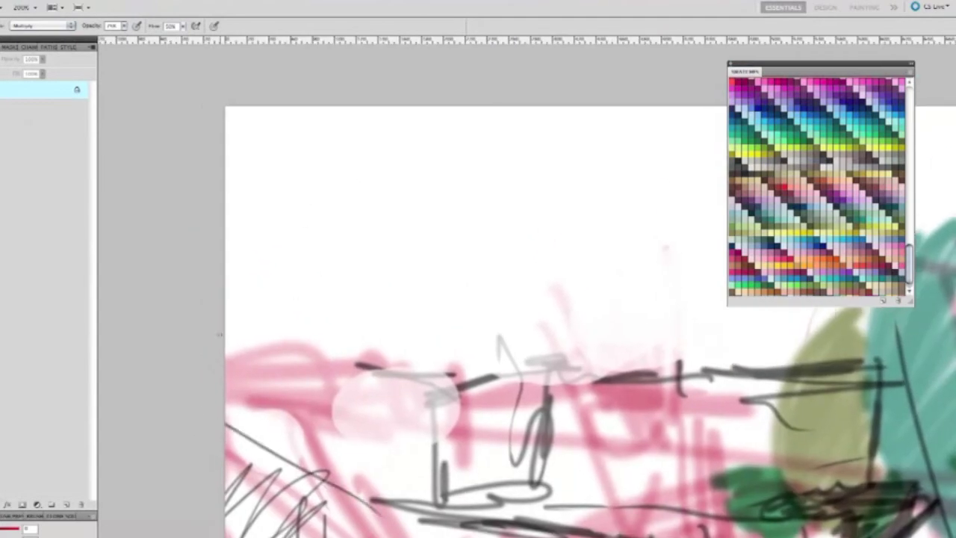
- Sketch a thin rounded tree outline and a hill line in the sky above the left end of the building
{"action": "left_click_drag", "start_coordinate": [400, 226], "coordinate": [379, 250]}
{"action": "left_click_drag", "start_coordinate": [226, 339], "coordinate": [425, 305]}
{"action": "left_click_drag", "start_coordinate": [387, 245], "coordinate": [407, 305]}
{"action": "left_click_drag", "start_coordinate": [400, 226], "coordinate": [469, 327]}
- Change the brush colour and blending mode, and wash the sky and the building area in soft orange with a large brush
{"action": "mouse_move", "coordinate": [829, 64]}
{"action": "left_mouse_down"}
{"action": "mouse_move", "coordinate": [353, 121]}
{"action": "mouse_move", "coordinate": [70, 139]}
{"action": "left_mouse_up"}
{"action": "left_click_drag", "start_coordinate": [150, 339], "coordinate": [150, 236]}
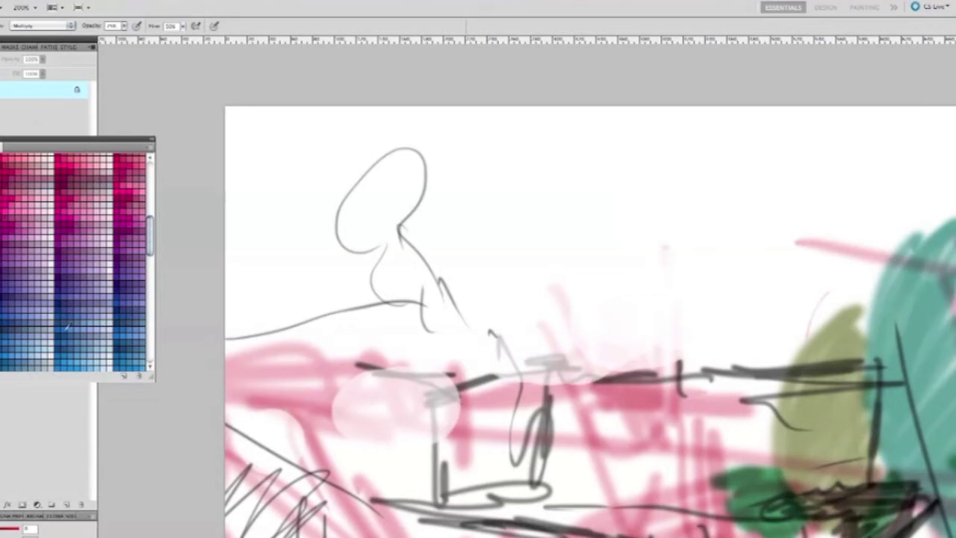
{"action": "left_click", "coordinate": [41, 26]}
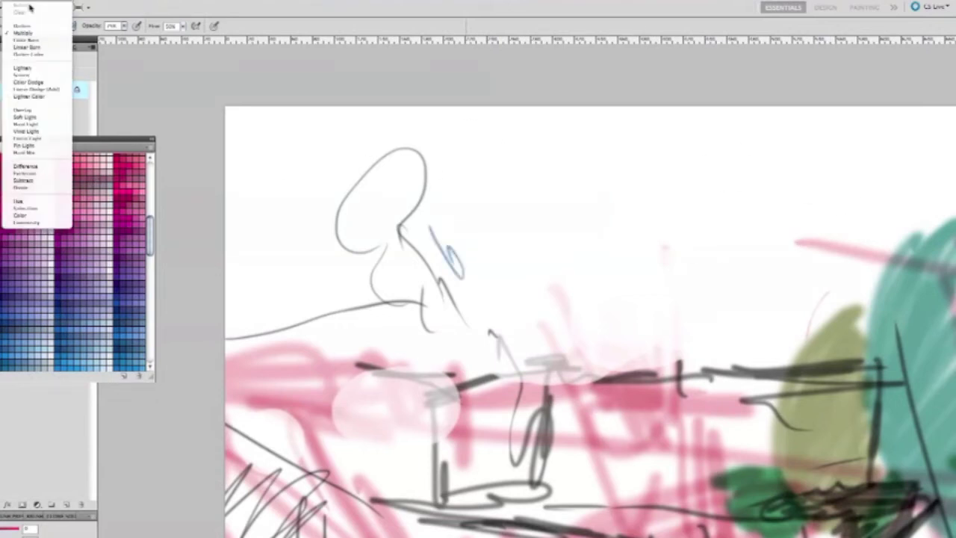
{"action": "left_click", "coordinate": [39, 101]}
{"action": "mouse_move", "coordinate": [266, 203]}
{"action": "left_mouse_down"}
{"action": "mouse_move", "coordinate": [381, 277]}
{"action": "mouse_move", "coordinate": [373, 351]}
{"action": "mouse_move", "coordinate": [282, 396]}
{"action": "left_mouse_up"}
{"action": "mouse_move", "coordinate": [533, 341]}
{"action": "left_mouse_down"}
{"action": "mouse_move", "coordinate": [239, 181]}
{"action": "mouse_move", "coordinate": [926, 363]}
{"action": "left_mouse_up"}
{"action": "left_click_drag", "start_coordinate": [544, 450], "coordinate": [40, 312]}
{"action": "mouse_move", "coordinate": [709, 232]}
{"action": "left_mouse_down"}
{"action": "mouse_move", "coordinate": [587, 72]}
{"action": "mouse_move", "coordinate": [683, 40]}
{"action": "mouse_move", "coordinate": [754, 60]}
{"action": "mouse_move", "coordinate": [712, 287]}
{"action": "left_mouse_up"}
{"action": "mouse_move", "coordinate": [715, 192]}
{"action": "left_mouse_down"}
{"action": "mouse_move", "coordinate": [734, 246]}
{"action": "mouse_move", "coordinate": [443, 226]}
{"action": "mouse_move", "coordinate": [463, 527]}
{"action": "mouse_move", "coordinate": [457, 448]}
{"action": "left_mouse_up"}
{"action": "left_click_drag", "start_coordinate": [362, 282], "coordinate": [750, 287]}
{"action": "left_click_drag", "start_coordinate": [307, 282], "coordinate": [333, 287]}
- Switch the brush to a different blending mode and touch up the colour wash over the scene
{"action": "left_click", "coordinate": [25, 7]}
{"action": "left_click", "coordinate": [27, 47]}
{"action": "left_click_drag", "start_coordinate": [483, 306], "coordinate": [525, 282]}
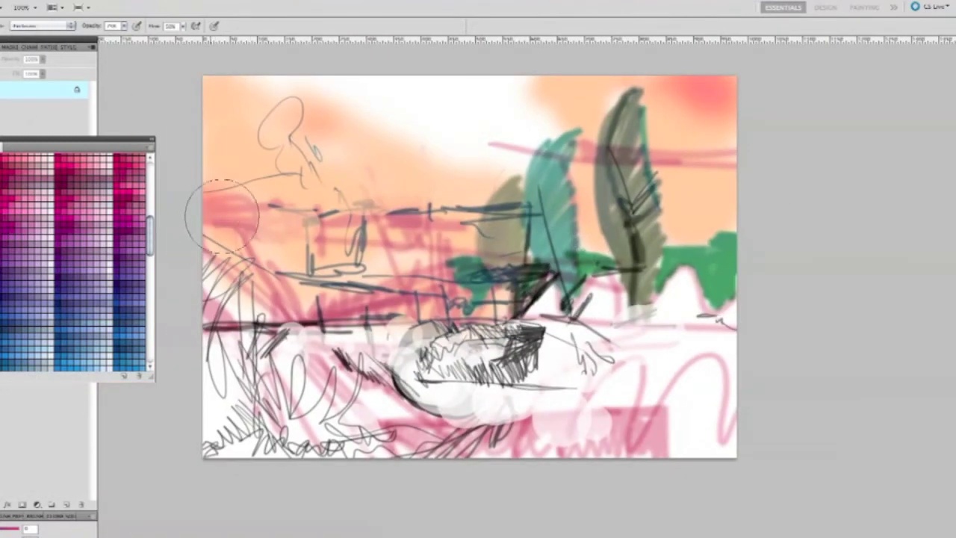
- Dock the swatches beside the layer list, pick a muted colour and wash the pond area in grey-blue
{"action": "left_click_drag", "start_coordinate": [352, 261], "coordinate": [497, 289]}
{"action": "mouse_move", "coordinate": [115, 145]}
{"action": "left_mouse_down"}
{"action": "mouse_move", "coordinate": [224, 57]}
{"action": "mouse_move", "coordinate": [98, 64]}
{"action": "left_mouse_up"}
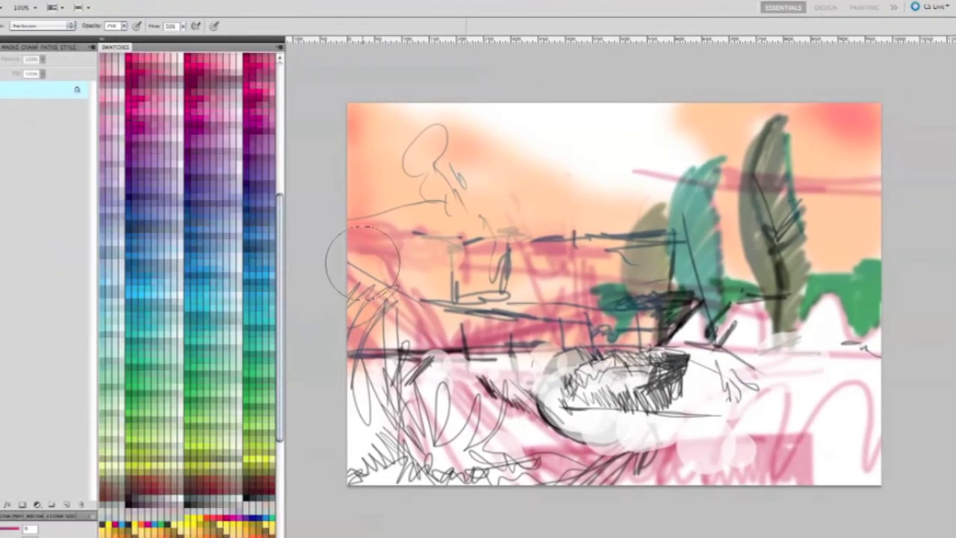
{"action": "left_click", "coordinate": [370, 455]}
{"action": "left_click_drag", "start_coordinate": [280, 316], "coordinate": [279, 431]}
{"action": "left_click", "coordinate": [237, 363]}
{"action": "mouse_move", "coordinate": [793, 382]}
{"action": "left_mouse_down"}
{"action": "mouse_move", "coordinate": [810, 380]}
{"action": "mouse_move", "coordinate": [739, 381]}
{"action": "mouse_move", "coordinate": [612, 418]}
{"action": "mouse_move", "coordinate": [538, 403]}
{"action": "mouse_move", "coordinate": [478, 414]}
{"action": "mouse_move", "coordinate": [363, 389]}
{"action": "mouse_move", "coordinate": [376, 390]}
{"action": "mouse_move", "coordinate": [340, 499]}
{"action": "left_mouse_up"}
{"action": "mouse_move", "coordinate": [431, 379]}
{"action": "left_mouse_down"}
{"action": "mouse_move", "coordinate": [582, 365]}
{"action": "mouse_move", "coordinate": [649, 385]}
{"action": "left_mouse_up"}
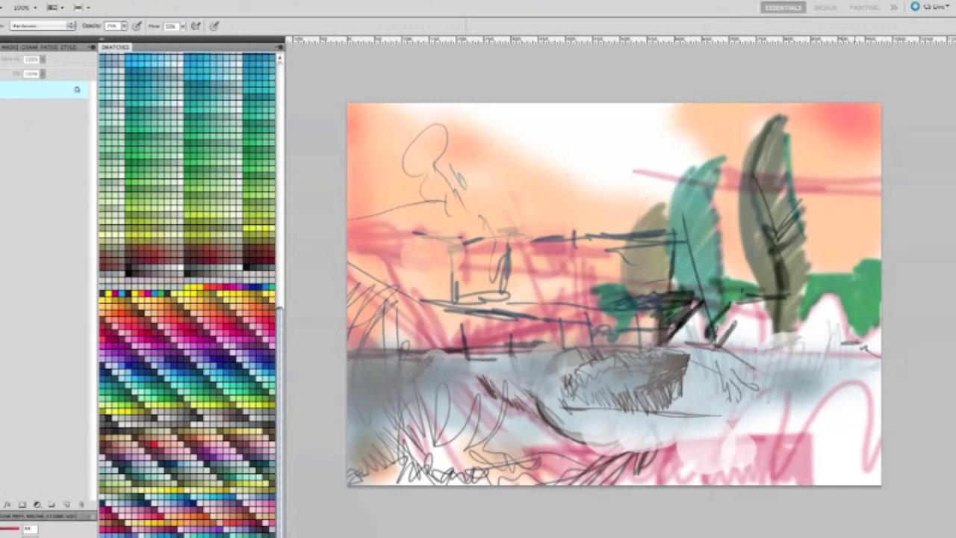
- Paint thin white highlight strokes: an arc above the boulder, short verticals beside it and a mark on the left shoreline
{"action": "left_click_drag", "start_coordinate": [633, 389], "coordinate": [753, 297]}
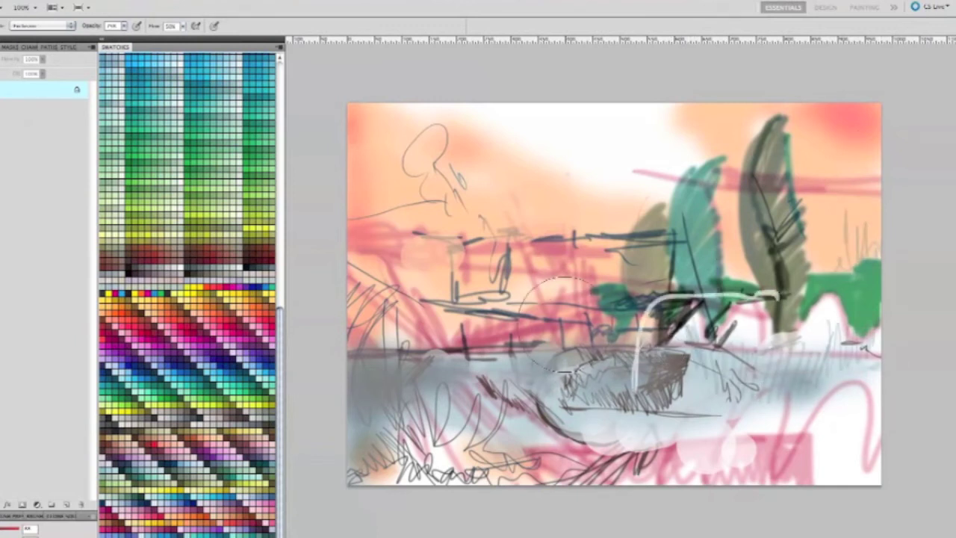
{"action": "left_click_drag", "start_coordinate": [595, 332], "coordinate": [596, 365]}
{"action": "left_click_drag", "start_coordinate": [569, 342], "coordinate": [569, 362]}
{"action": "left_click_drag", "start_coordinate": [372, 339], "coordinate": [391, 335]}
- Paint billowing white clouds over the orange sky and broad white highlights across the pond
{"action": "mouse_move", "coordinate": [495, 124]}
{"action": "left_mouse_down"}
{"action": "mouse_move", "coordinate": [640, 177]}
{"action": "mouse_move", "coordinate": [576, 192]}
{"action": "mouse_move", "coordinate": [525, 187]}
{"action": "left_mouse_up"}
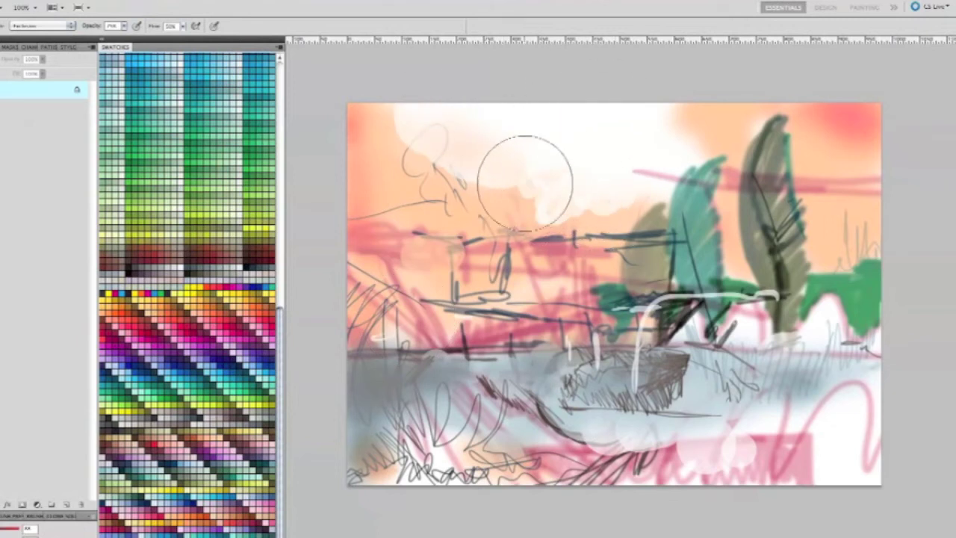
{"action": "mouse_move", "coordinate": [352, 148]}
{"action": "left_mouse_down"}
{"action": "mouse_move", "coordinate": [381, 134]}
{"action": "mouse_move", "coordinate": [411, 167]}
{"action": "mouse_move", "coordinate": [376, 124]}
{"action": "mouse_move", "coordinate": [476, 134]}
{"action": "left_mouse_up"}
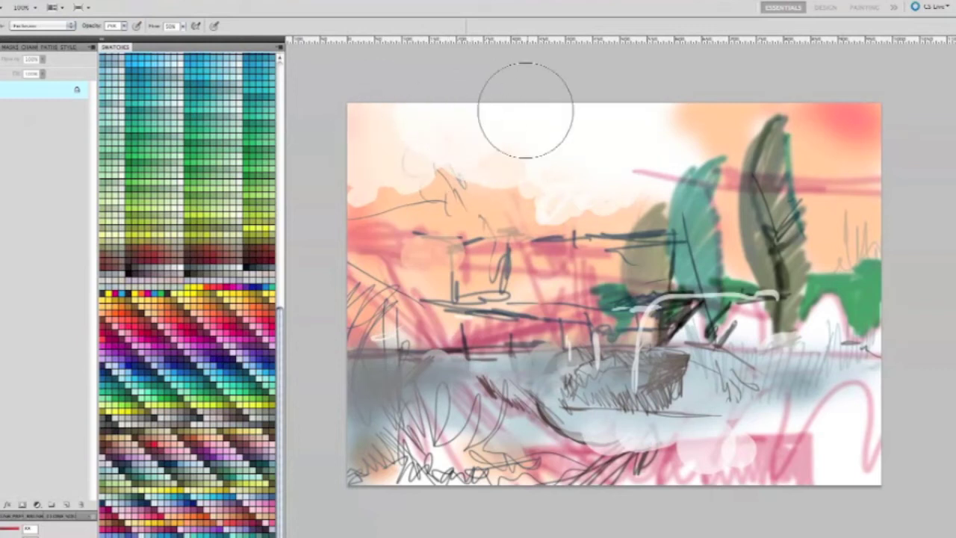
{"action": "left_click_drag", "start_coordinate": [374, 395], "coordinate": [656, 427]}
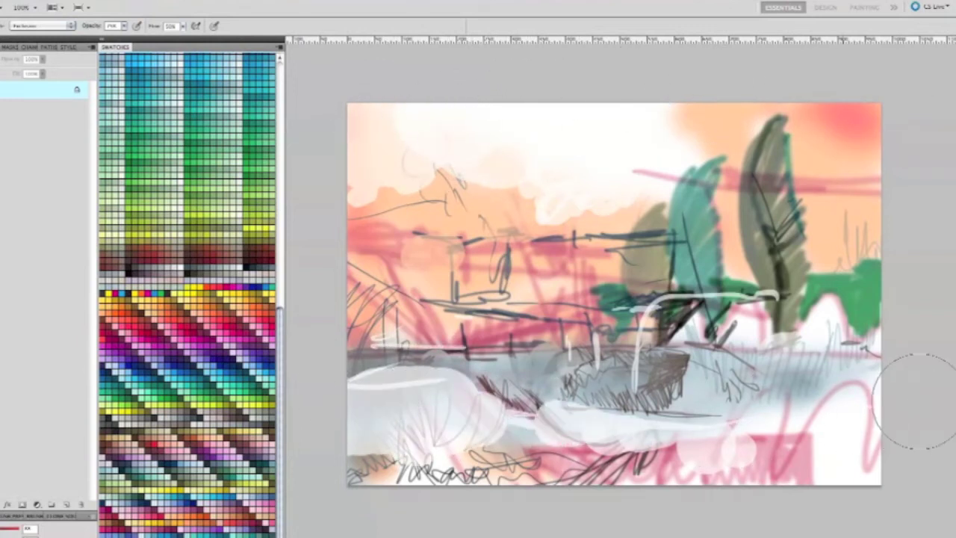
- Scribble dark brown vegetation across the foreground and right edge, and add lime green grass behind and beside the boulder
{"action": "key", "text": "n"}
{"action": "mouse_move", "coordinate": [404, 392]}
{"action": "left_mouse_down"}
{"action": "mouse_move", "coordinate": [373, 405]}
{"action": "mouse_move", "coordinate": [387, 428]}
{"action": "mouse_move", "coordinate": [478, 440]}
{"action": "mouse_move", "coordinate": [463, 389]}
{"action": "mouse_move", "coordinate": [336, 388]}
{"action": "mouse_move", "coordinate": [398, 489]}
{"action": "mouse_move", "coordinate": [807, 403]}
{"action": "mouse_move", "coordinate": [866, 358]}
{"action": "mouse_move", "coordinate": [893, 228]}
{"action": "mouse_move", "coordinate": [826, 276]}
{"action": "mouse_move", "coordinate": [848, 314]}
{"action": "left_mouse_up"}
{"action": "key", "text": "x"}
{"action": "mouse_move", "coordinate": [574, 322]}
{"action": "left_mouse_down"}
{"action": "mouse_move", "coordinate": [597, 343]}
{"action": "mouse_move", "coordinate": [646, 329]}
{"action": "mouse_move", "coordinate": [623, 357]}
{"action": "mouse_move", "coordinate": [635, 343]}
{"action": "mouse_move", "coordinate": [702, 359]}
{"action": "mouse_move", "coordinate": [807, 403]}
{"action": "mouse_move", "coordinate": [493, 374]}
{"action": "left_mouse_up"}
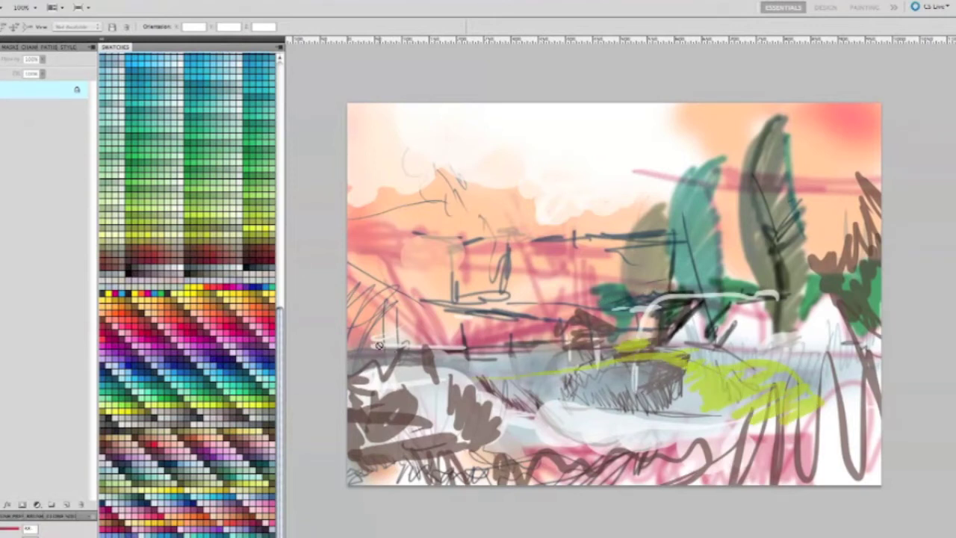
- Add soft grey-blue patches to the left shore, pond and lower-right foreground, and an olive-grey hill left of the building
{"action": "key", "text": "b"}
{"action": "left_click_drag", "start_coordinate": [411, 336], "coordinate": [340, 310]}
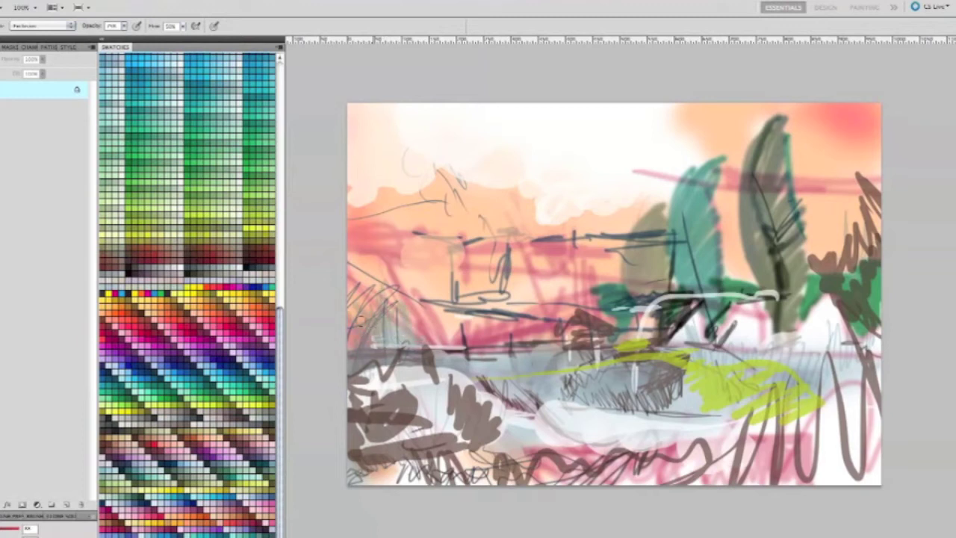
{"action": "left_click_drag", "start_coordinate": [442, 382], "coordinate": [481, 396]}
{"action": "left_click_drag", "start_coordinate": [513, 424], "coordinate": [532, 481]}
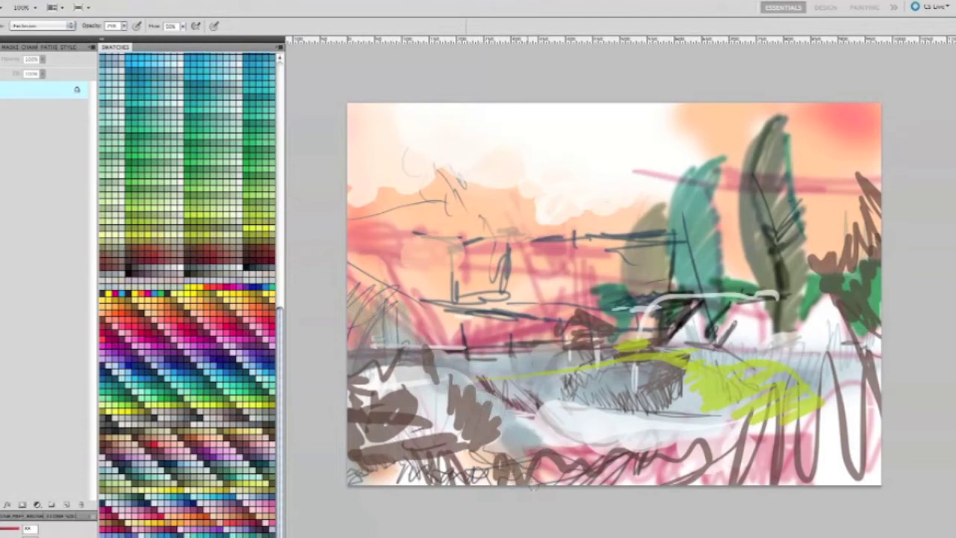
{"action": "left_click_drag", "start_coordinate": [716, 385], "coordinate": [754, 472]}
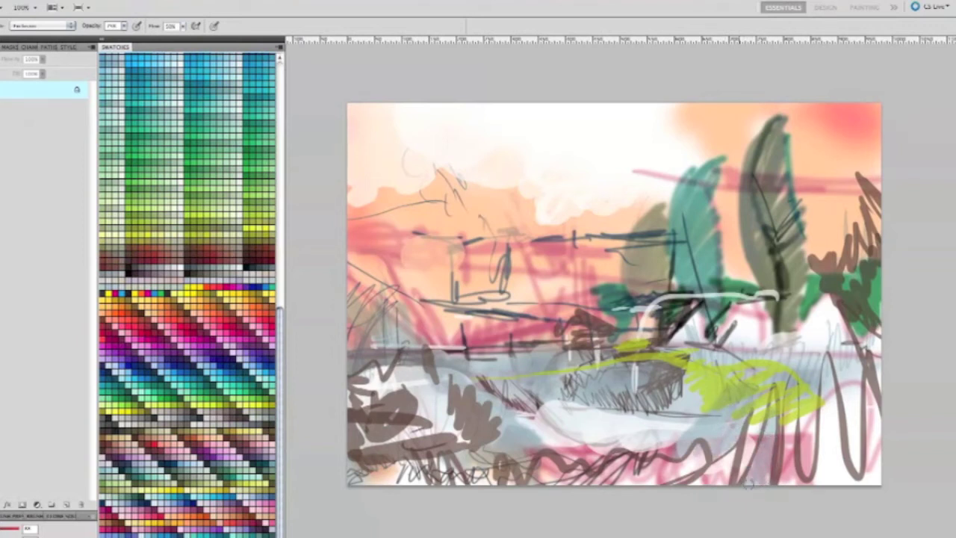
{"action": "mouse_move", "coordinate": [824, 411]}
{"action": "left_mouse_down"}
{"action": "mouse_move", "coordinate": [830, 475]}
{"action": "mouse_move", "coordinate": [810, 488]}
{"action": "left_mouse_up"}
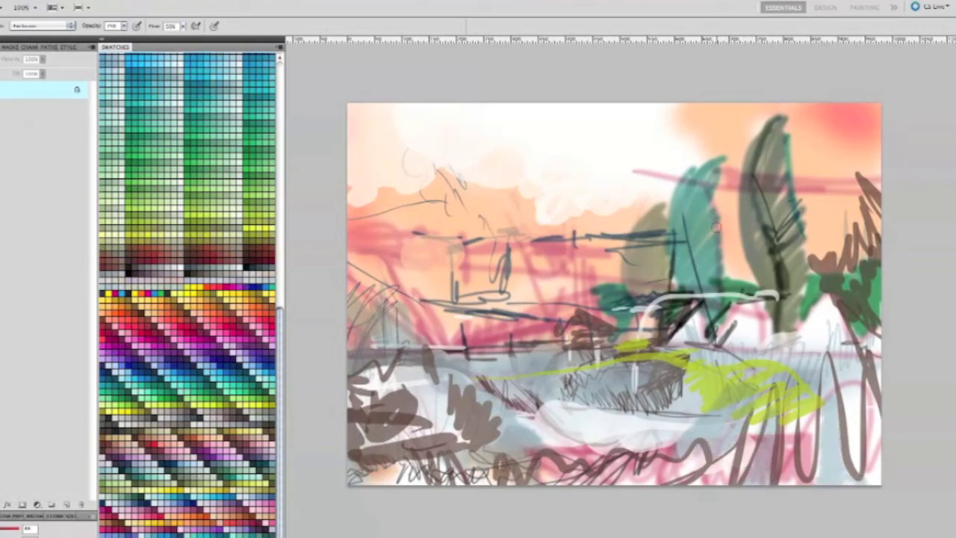
{"action": "left_click_drag", "start_coordinate": [456, 299], "coordinate": [339, 266]}
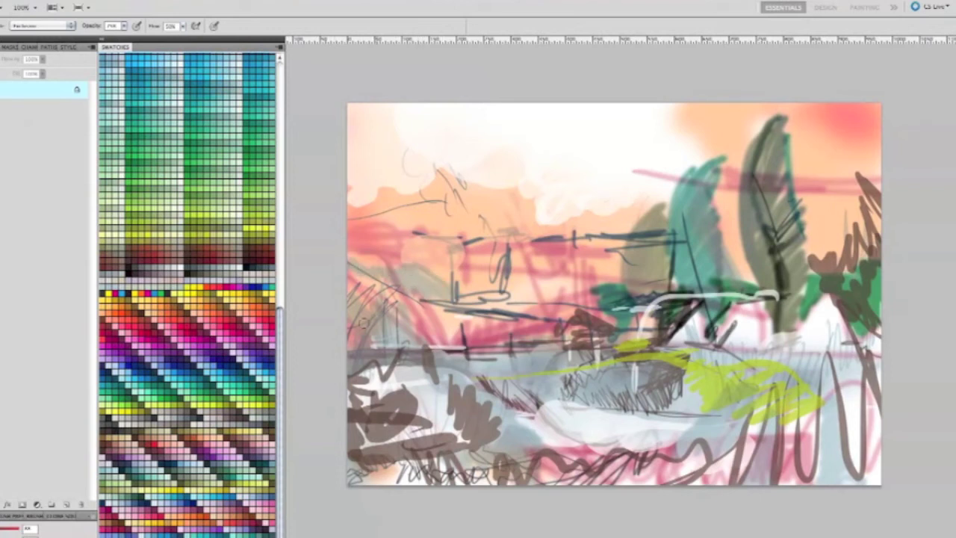
- Change the brush blending mode and add lime green accents to the left foreground plants and the pond bank
{"action": "left_click", "coordinate": [43, 26]}
{"action": "left_click", "coordinate": [34, 18]}
{"action": "left_click_drag", "start_coordinate": [351, 352], "coordinate": [350, 364]}
- Set the brush mode to Normal and paint a blue band across the pond from the boulder to the left edge
{"action": "left_click", "coordinate": [43, 25]}
{"action": "left_click", "coordinate": [30, 30]}
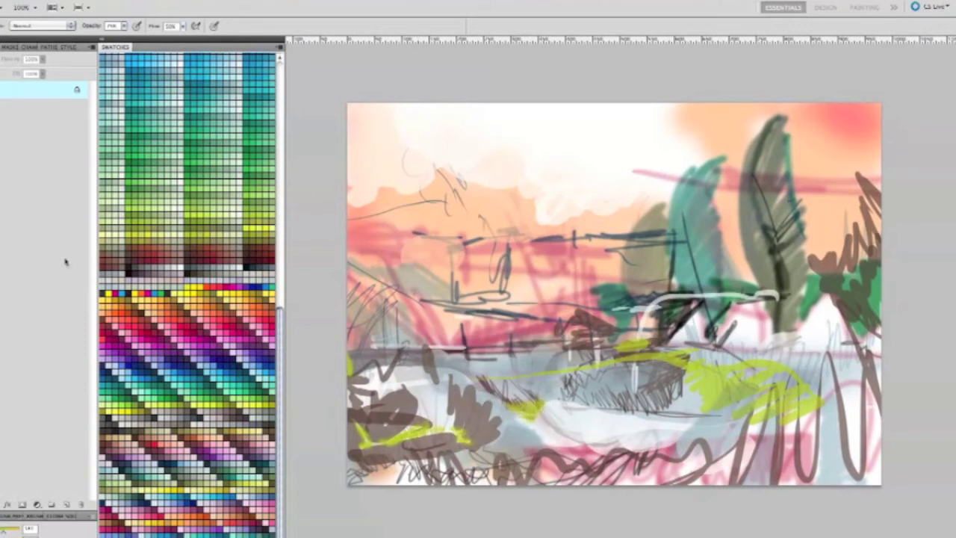
{"action": "mouse_move", "coordinate": [520, 406]}
{"action": "left_mouse_down"}
{"action": "mouse_move", "coordinate": [515, 396]}
{"action": "mouse_move", "coordinate": [583, 377]}
{"action": "mouse_move", "coordinate": [418, 388]}
{"action": "mouse_move", "coordinate": [391, 338]}
{"action": "mouse_move", "coordinate": [340, 350]}
{"action": "left_mouse_up"}
- Pick a crimson swatch, paint a tall mass along the left edge and below the building, and dab accents near the grass
{"action": "left_click", "coordinate": [197, 324]}
{"action": "mouse_move", "coordinate": [387, 290]}
{"action": "left_mouse_down"}
{"action": "mouse_move", "coordinate": [383, 336]}
{"action": "mouse_move", "coordinate": [445, 349]}
{"action": "mouse_move", "coordinate": [474, 333]}
{"action": "left_mouse_up"}
{"action": "mouse_move", "coordinate": [367, 277]}
{"action": "left_mouse_down"}
{"action": "mouse_move", "coordinate": [358, 312]}
{"action": "mouse_move", "coordinate": [369, 249]}
{"action": "mouse_move", "coordinate": [351, 161]}
{"action": "left_mouse_up"}
{"action": "mouse_move", "coordinate": [379, 197]}
{"action": "left_mouse_down"}
{"action": "mouse_move", "coordinate": [385, 299]}
{"action": "mouse_move", "coordinate": [392, 183]}
{"action": "left_mouse_up"}
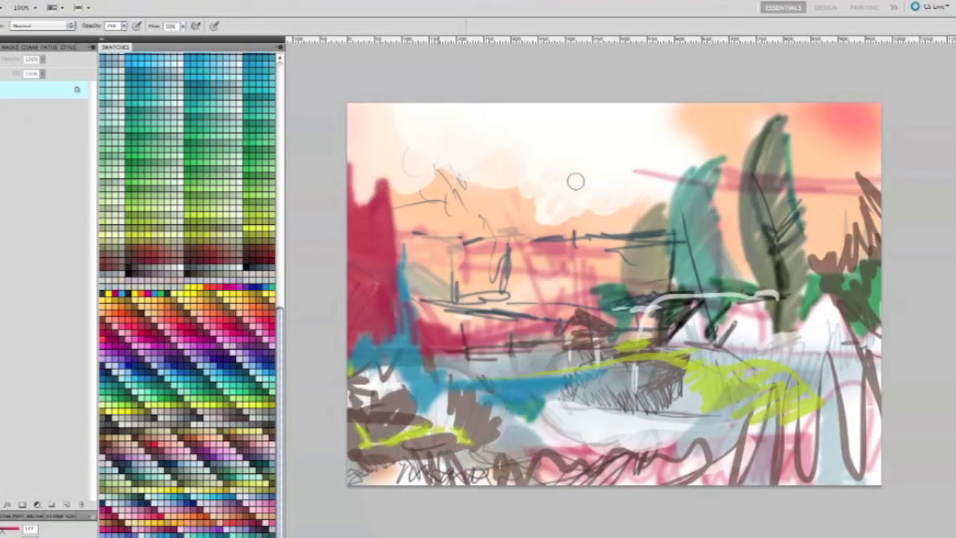
{"action": "left_click_drag", "start_coordinate": [691, 389], "coordinate": [708, 420]}
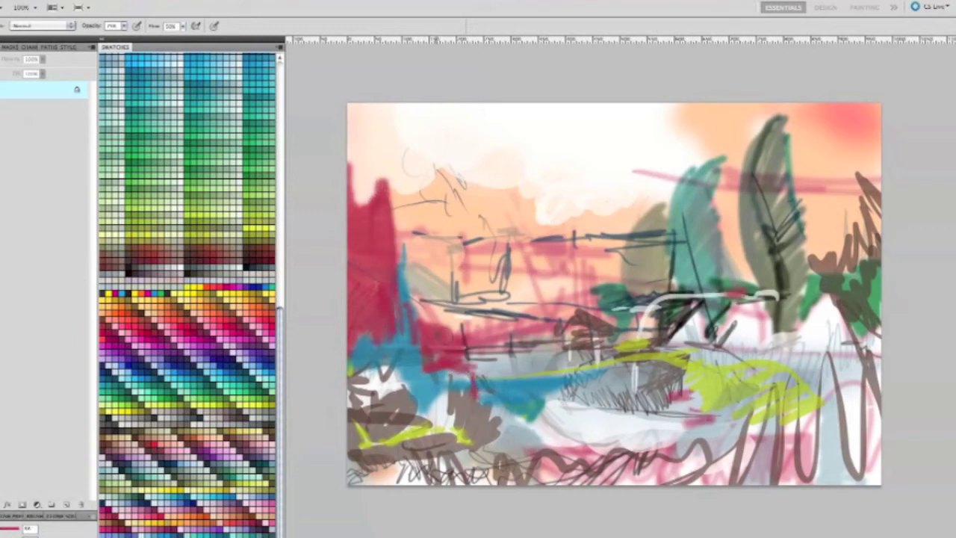
- Shade the base of the crimson mass in dark brown and add dark strokes near the tree bases and pond
{"action": "mouse_move", "coordinate": [364, 348]}
{"action": "left_mouse_down"}
{"action": "mouse_move", "coordinate": [352, 269]}
{"action": "mouse_move", "coordinate": [396, 328]}
{"action": "mouse_move", "coordinate": [400, 261]}
{"action": "left_mouse_up"}
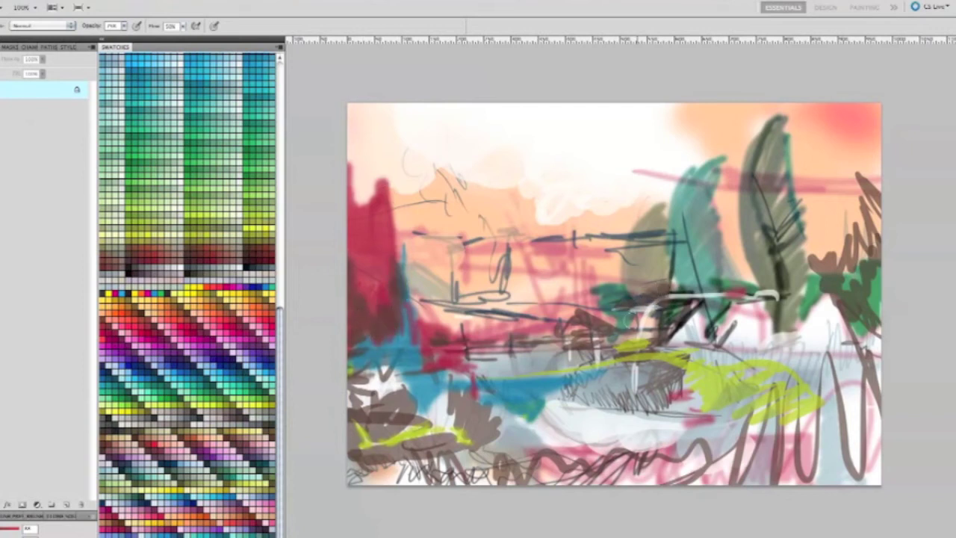
{"action": "left_click_drag", "start_coordinate": [735, 334], "coordinate": [711, 347]}
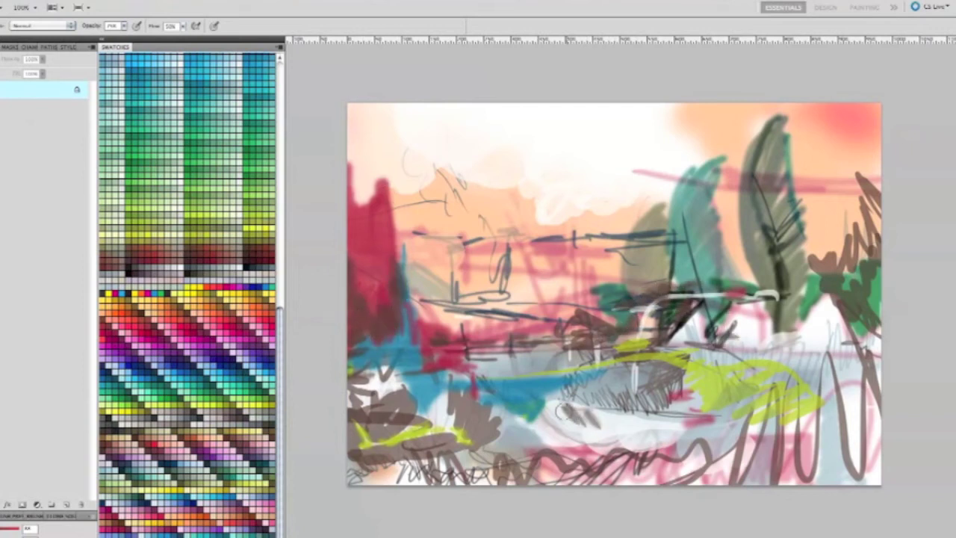
- Paint a diagonal dark brown trunk stroke across the slope beneath the tall trees and outline the olive tree in black
{"action": "left_click_drag", "start_coordinate": [822, 381], "coordinate": [768, 325]}
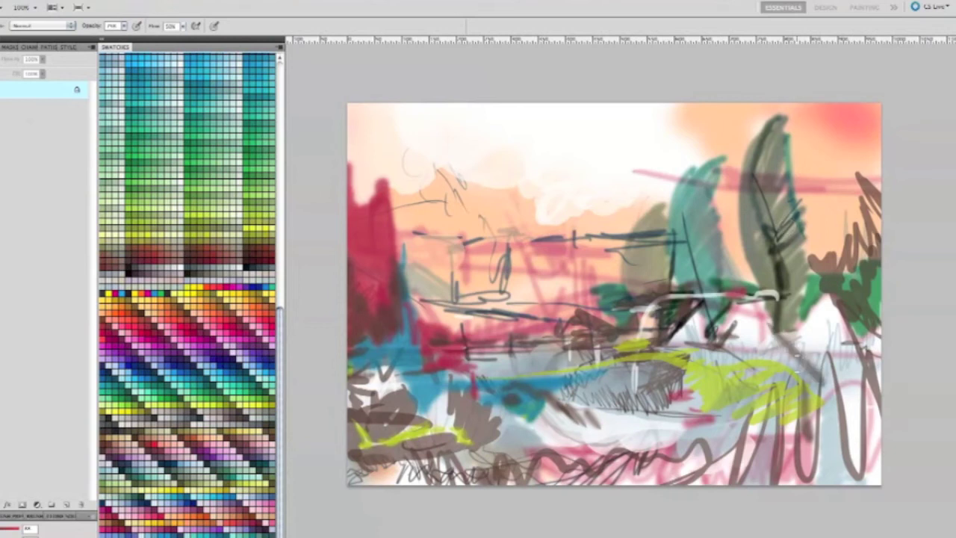
{"action": "left_click_drag", "start_coordinate": [827, 377], "coordinate": [663, 251]}
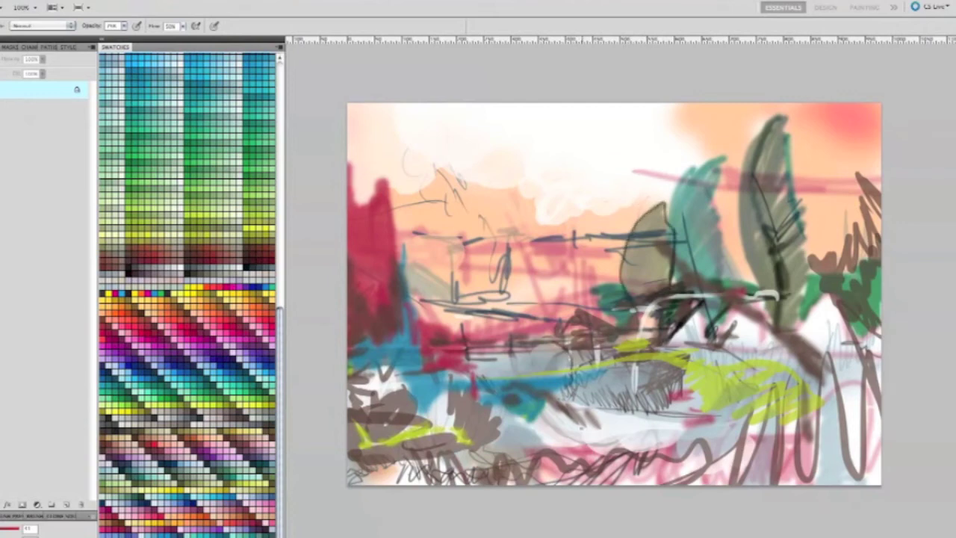
- Use the Clone Stamp to copy crimson foliage from the bank below the building onto the brown shrub behind the boulder
{"action": "left_click", "coordinate": [582, 427], "text": "super"}
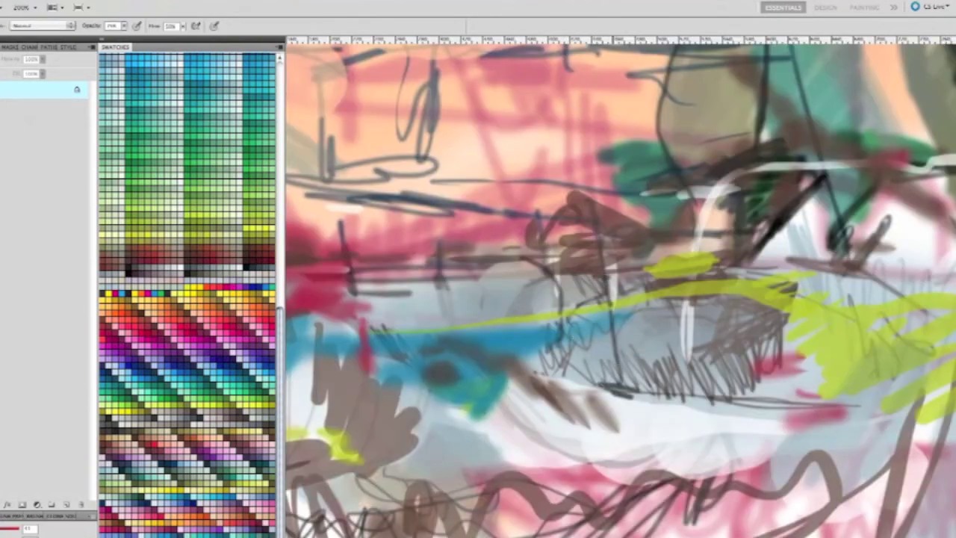
{"action": "key", "text": "s"}
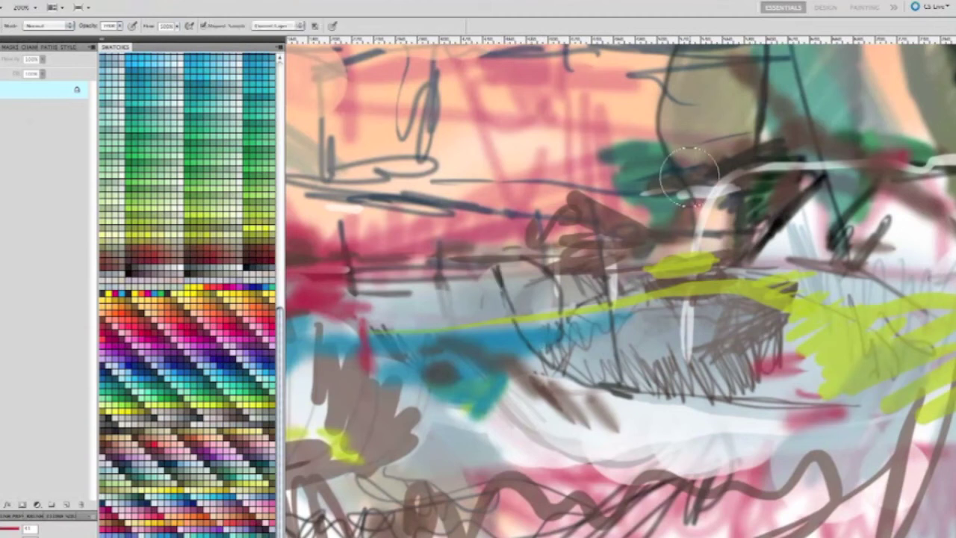
{"action": "left_click", "coordinate": [315, 257], "text": "alt"}
{"action": "mouse_move", "coordinate": [583, 270]}
{"action": "left_mouse_down"}
{"action": "mouse_move", "coordinate": [531, 265]}
{"action": "mouse_move", "coordinate": [638, 260]}
{"action": "left_mouse_up"}
{"action": "key", "text": "b"}
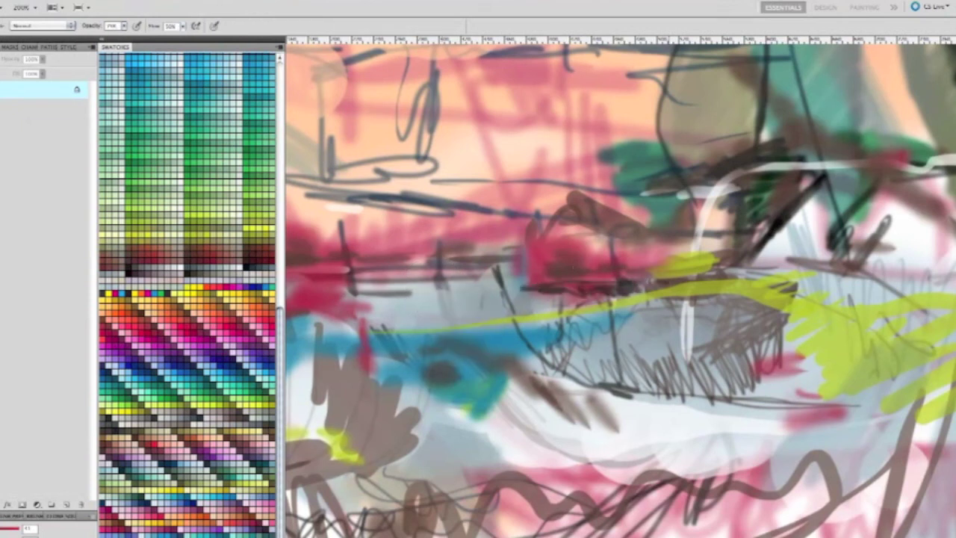
- Ink darker contours along the boulder's right side and waterline, and draw small dark shrubs and hatched grass beneath the trees
{"action": "mouse_move", "coordinate": [679, 366]}
{"action": "left_mouse_down"}
{"action": "mouse_move", "coordinate": [713, 411]}
{"action": "mouse_move", "coordinate": [780, 425]}
{"action": "mouse_move", "coordinate": [790, 328]}
{"action": "mouse_move", "coordinate": [754, 284]}
{"action": "mouse_move", "coordinate": [809, 252]}
{"action": "left_mouse_up"}
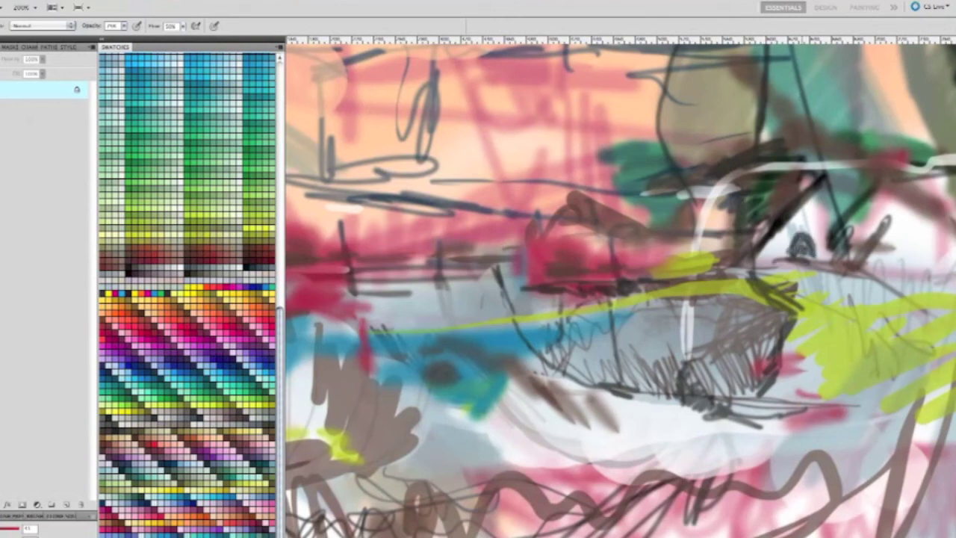
{"action": "mouse_move", "coordinate": [590, 336]}
{"action": "left_mouse_down"}
{"action": "mouse_move", "coordinate": [648, 360]}
{"action": "mouse_move", "coordinate": [702, 345]}
{"action": "mouse_move", "coordinate": [549, 358]}
{"action": "left_mouse_up"}
{"action": "left_click_drag", "start_coordinate": [493, 370], "coordinate": [577, 372]}
- Draw a descending stepped terrace outline across the lime bank and shade the face of the uppermost step with dark hatching
{"action": "left_click_drag", "start_coordinate": [621, 344], "coordinate": [793, 351]}
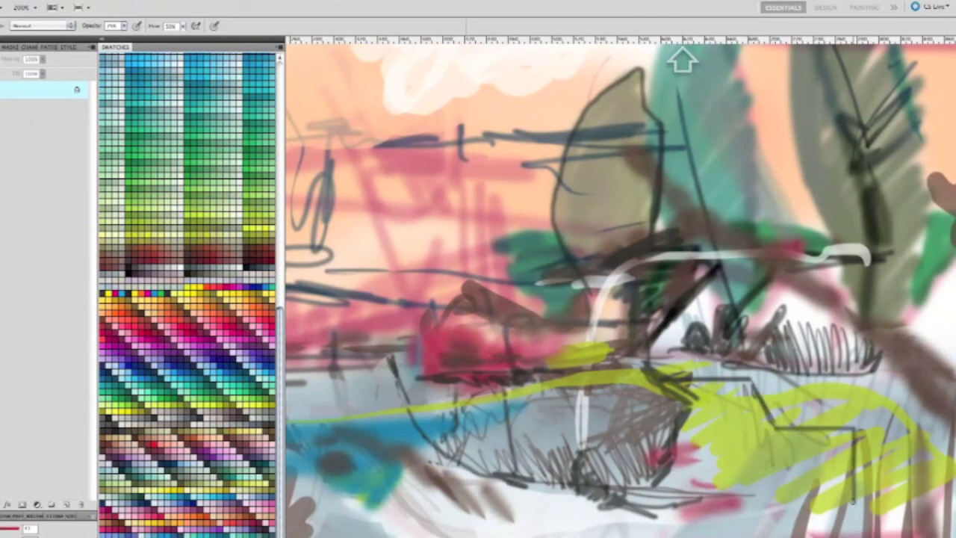
{"action": "left_click_drag", "start_coordinate": [855, 502], "coordinate": [935, 505]}
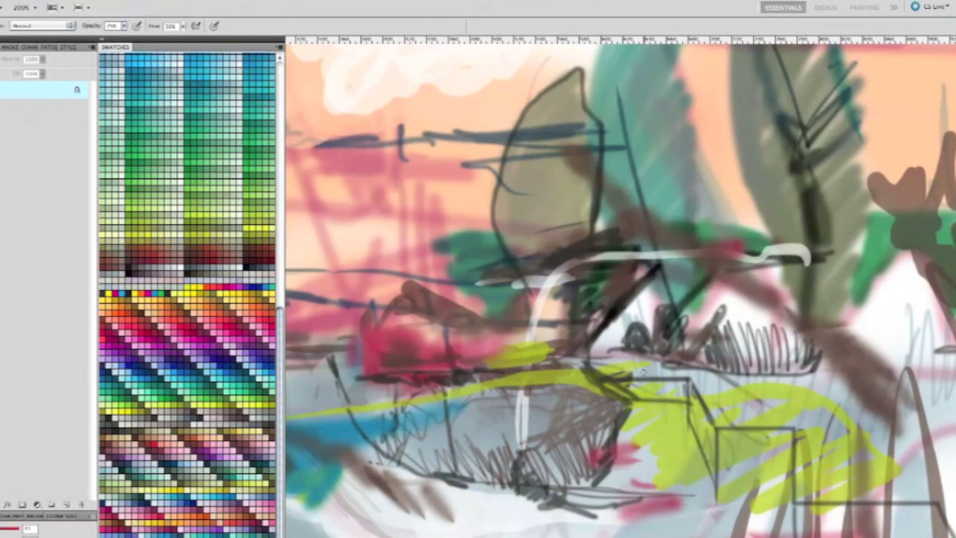
{"action": "left_click_drag", "start_coordinate": [648, 391], "coordinate": [676, 392]}
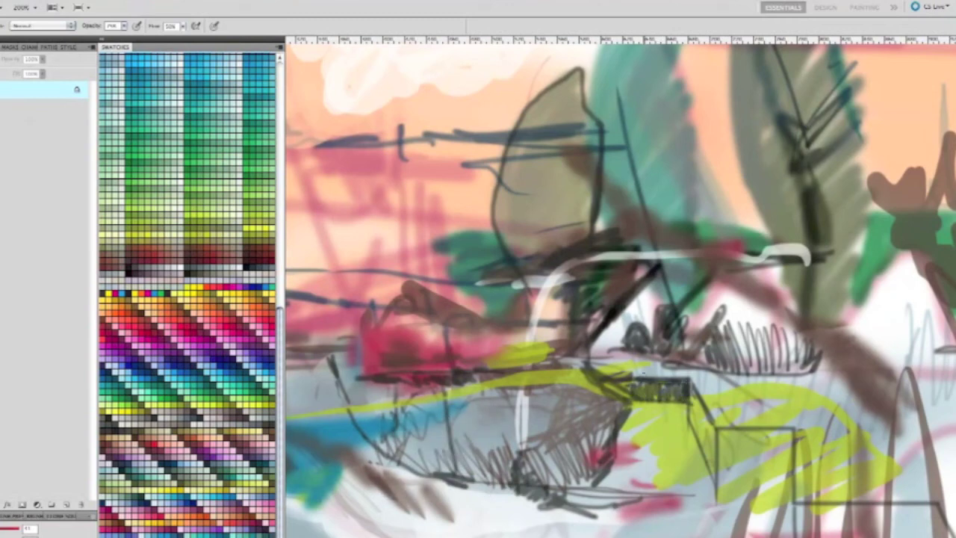
- Outline a low foreground bank below the boulder and fill it and the water behind it with dense dark hatching
{"action": "left_click_drag", "start_coordinate": [532, 527], "coordinate": [634, 340]}
{"action": "mouse_move", "coordinate": [723, 385]}
{"action": "left_mouse_down"}
{"action": "mouse_move", "coordinate": [644, 347]}
{"action": "mouse_move", "coordinate": [599, 364]}
{"action": "mouse_move", "coordinate": [342, 363]}
{"action": "mouse_move", "coordinate": [631, 343]}
{"action": "left_mouse_up"}
{"action": "mouse_move", "coordinate": [433, 341]}
{"action": "left_mouse_down"}
{"action": "mouse_move", "coordinate": [565, 343]}
{"action": "mouse_move", "coordinate": [672, 365]}
{"action": "left_mouse_up"}
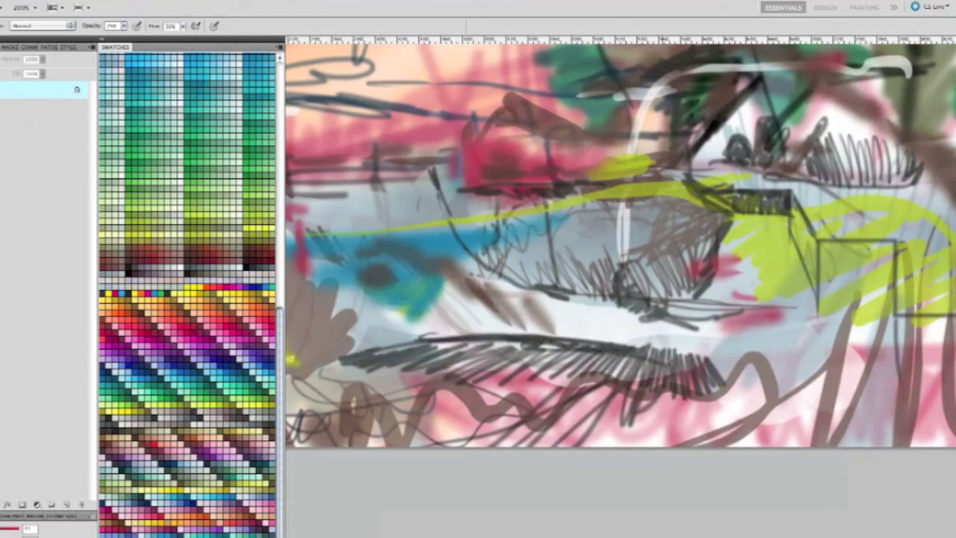
{"action": "left_click_drag", "start_coordinate": [530, 357], "coordinate": [663, 381]}
{"action": "mouse_move", "coordinate": [407, 328]}
{"action": "left_mouse_down"}
{"action": "mouse_move", "coordinate": [385, 321]}
{"action": "mouse_move", "coordinate": [395, 280]}
{"action": "mouse_move", "coordinate": [421, 299]}
{"action": "mouse_move", "coordinate": [522, 321]}
{"action": "mouse_move", "coordinate": [463, 258]}
{"action": "mouse_move", "coordinate": [601, 329]}
{"action": "mouse_move", "coordinate": [762, 348]}
{"action": "mouse_move", "coordinate": [795, 328]}
{"action": "mouse_move", "coordinate": [836, 399]}
{"action": "left_mouse_up"}
{"action": "mouse_move", "coordinate": [566, 296]}
{"action": "left_mouse_down"}
{"action": "mouse_move", "coordinate": [706, 328]}
{"action": "mouse_move", "coordinate": [812, 310]}
{"action": "left_mouse_up"}
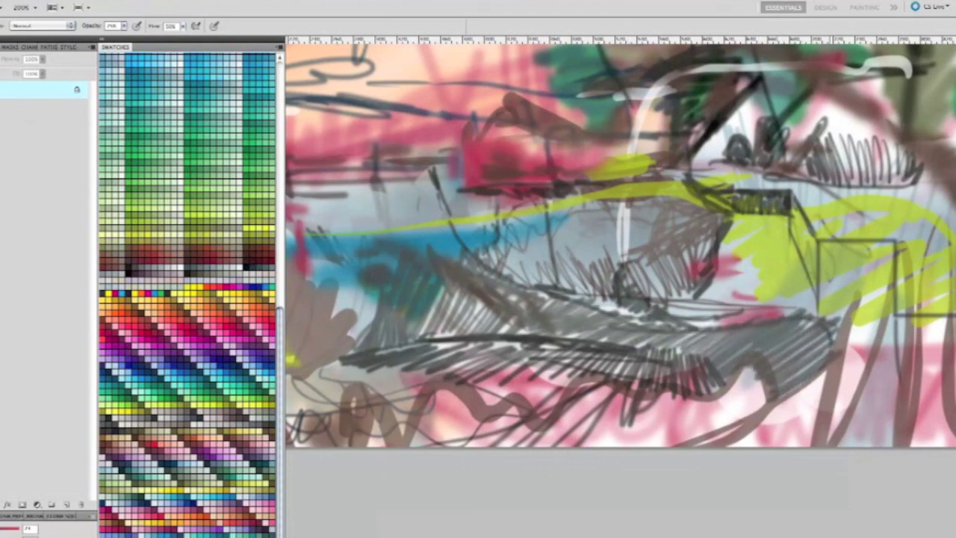
{"action": "left_click_drag", "start_coordinate": [404, 273], "coordinate": [733, 355]}
- Add dark contour strokes and grass blades to the brown plants in the left foreground
{"action": "left_click_drag", "start_coordinate": [429, 464], "coordinate": [487, 523]}
{"action": "left_click_drag", "start_coordinate": [487, 478], "coordinate": [523, 522]}
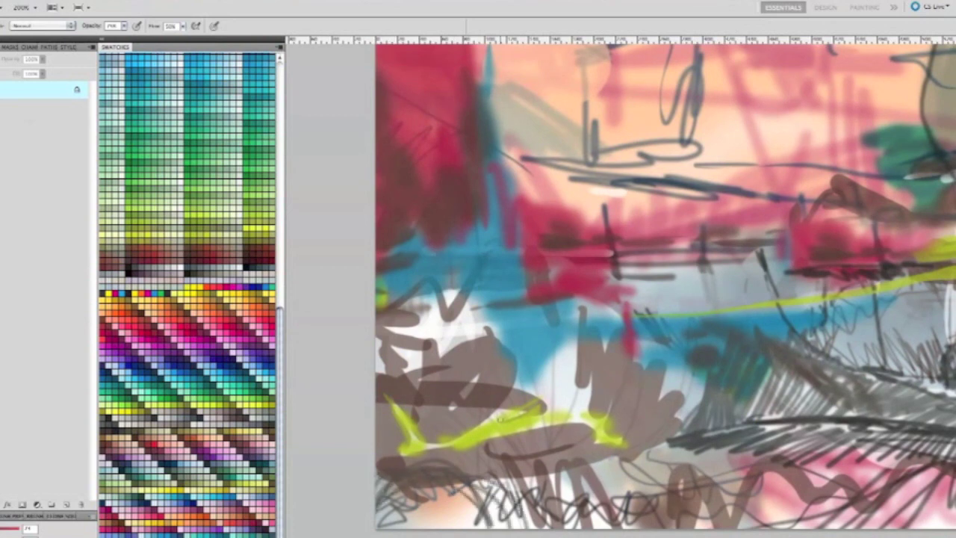
{"action": "left_click_drag", "start_coordinate": [471, 448], "coordinate": [530, 313]}
- Cover the bottom foreground with a broad crimson band across the full canvas width, with a rounded mound below the terrace steps
{"action": "left_click", "coordinate": [31, 8]}
{"action": "left_click", "coordinate": [30, 39]}
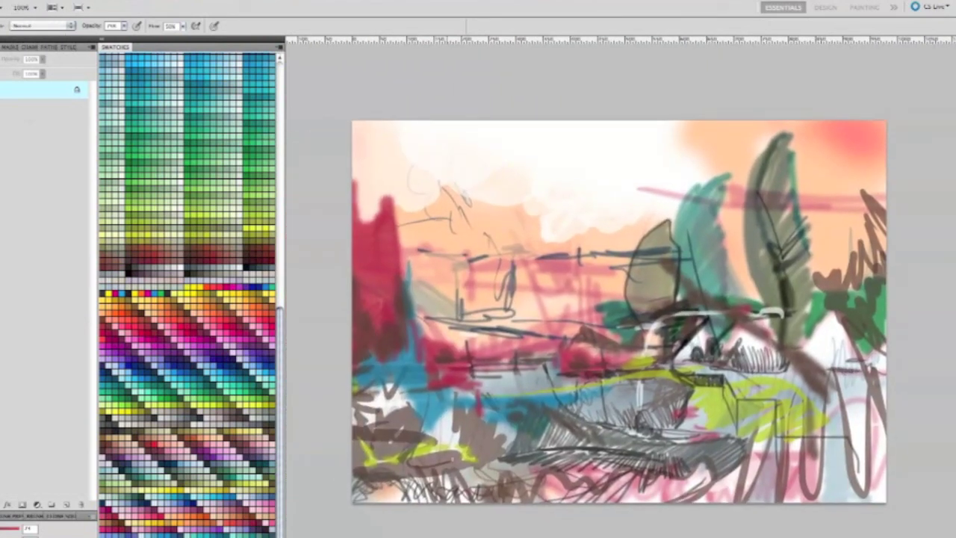
{"action": "key", "text": "b"}
{"action": "mouse_move", "coordinate": [710, 459]}
{"action": "left_mouse_down"}
{"action": "mouse_move", "coordinate": [844, 466]}
{"action": "mouse_move", "coordinate": [365, 485]}
{"action": "mouse_move", "coordinate": [858, 493]}
{"action": "left_mouse_up"}
{"action": "double_click", "coordinate": [231, 291]}
{"action": "left_click", "coordinate": [531, 290]}
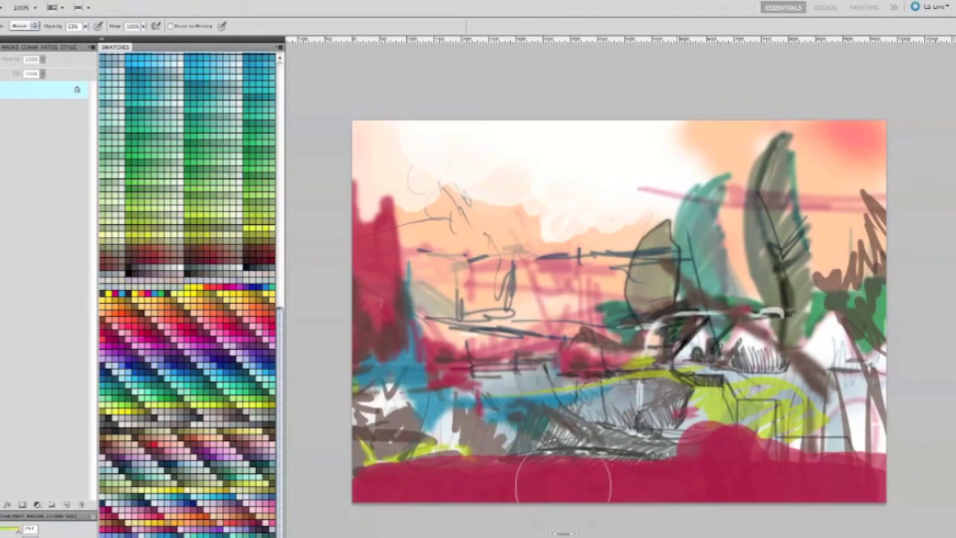